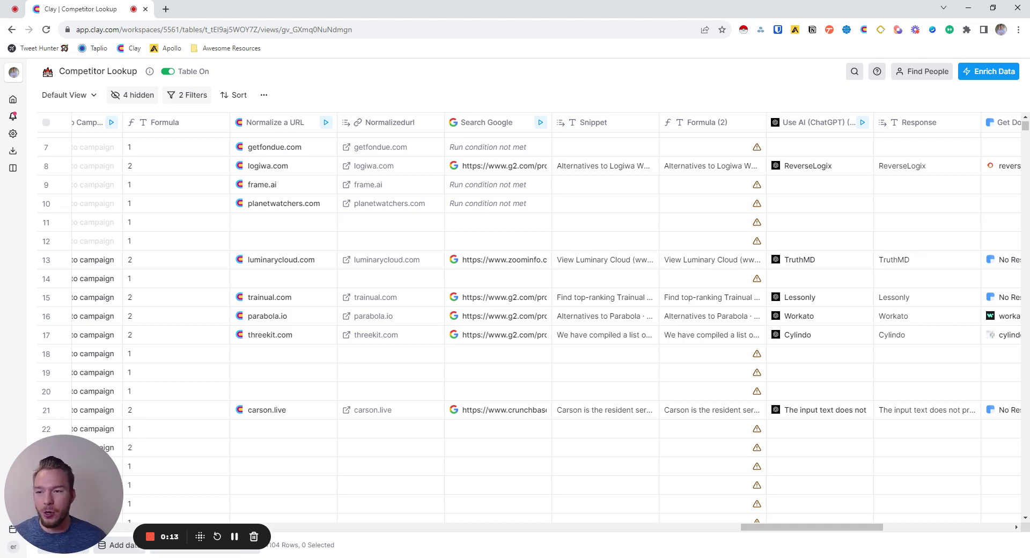
Step: Select the Website values from row 7 to row 17 of the Competitor Lookup table
drag(809, 528, 258, 514)
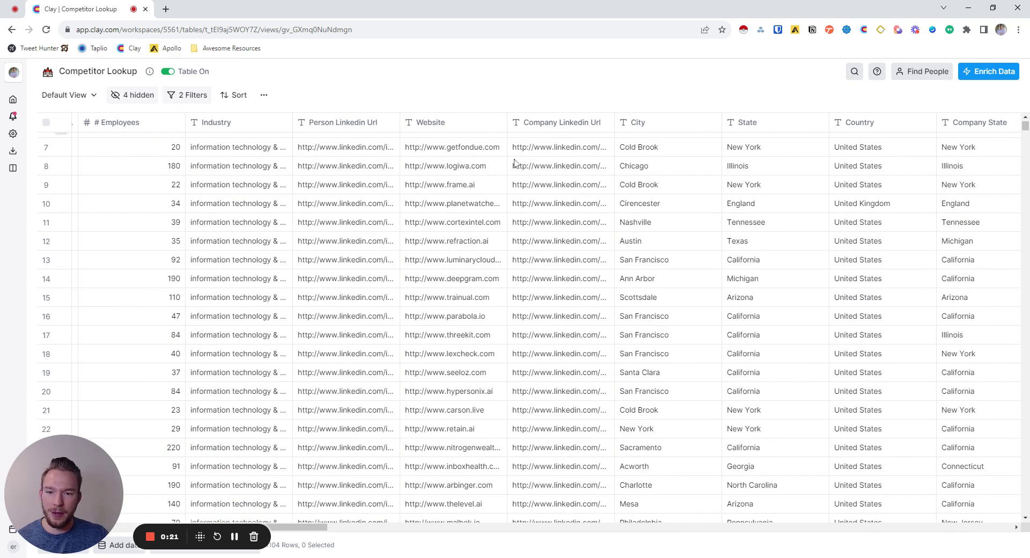
drag(471, 147, 466, 478)
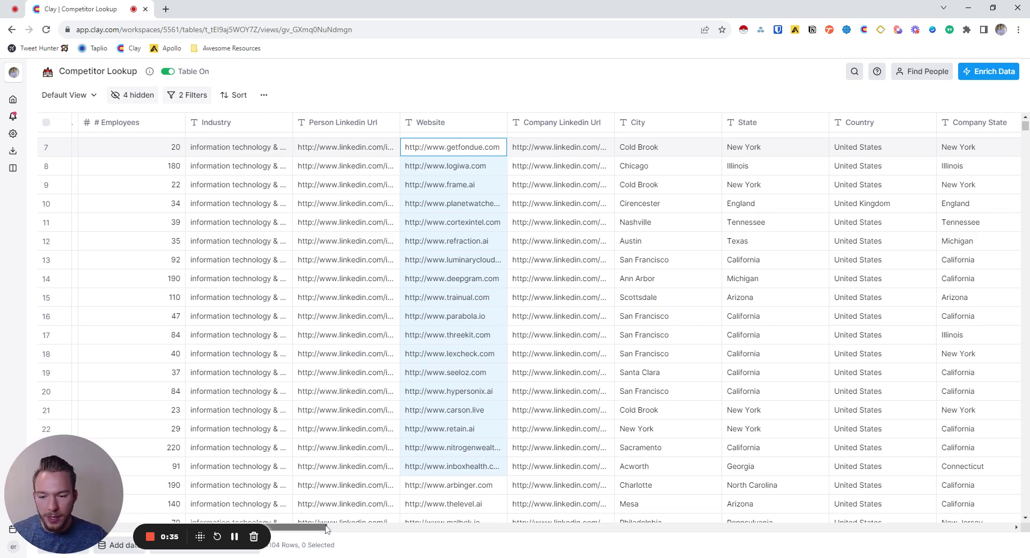
drag(328, 528, 687, 541)
scroll(635, 470, up, 2)
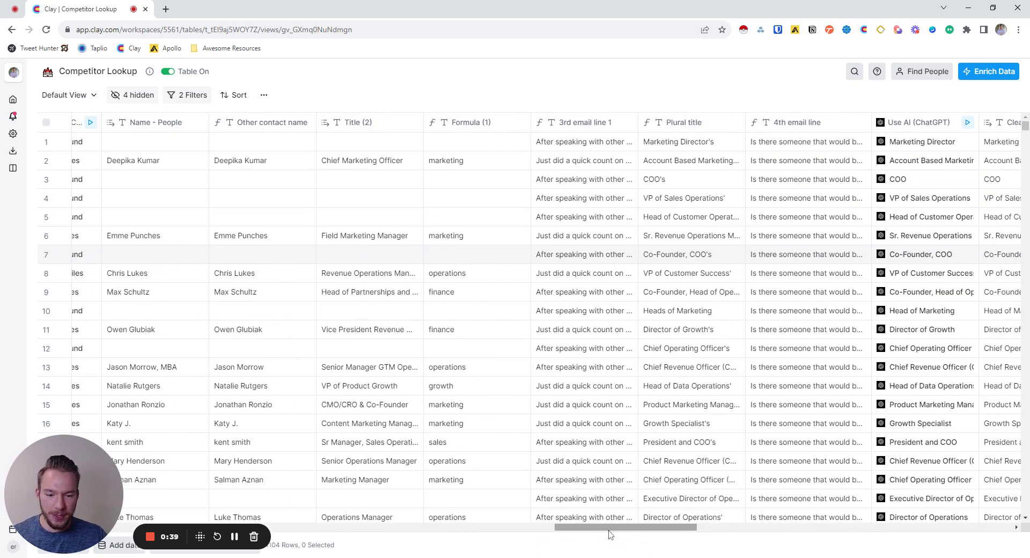
drag(606, 530, 800, 522)
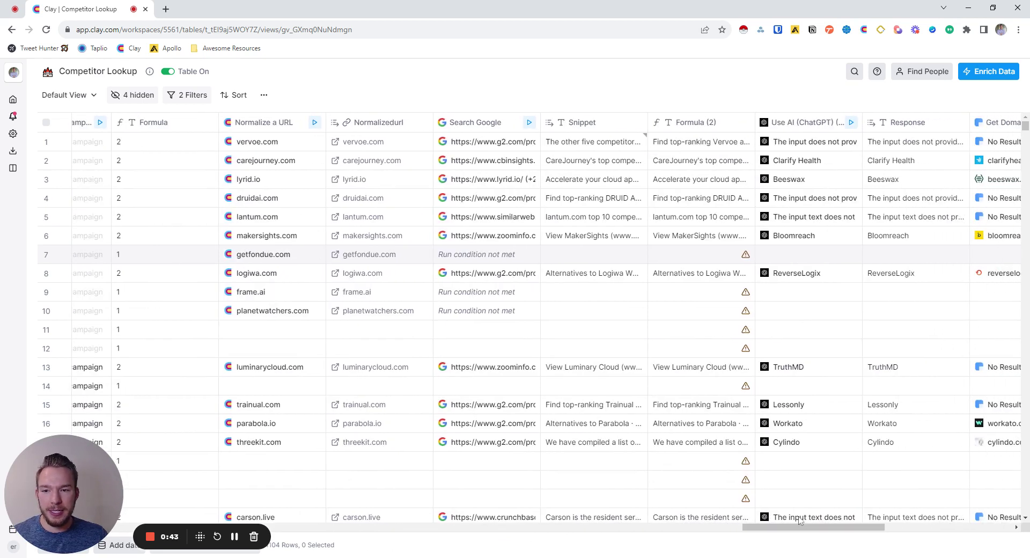
Step: Inspect the Search Google query combining Website, competitors and Country, then start a new browser tab
click(481, 126)
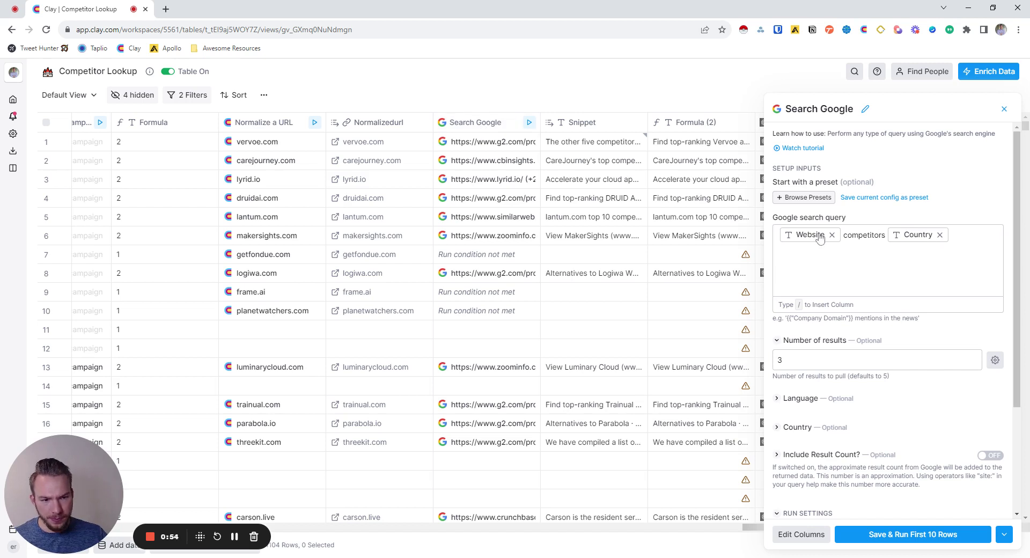
mouse_move(820, 239)
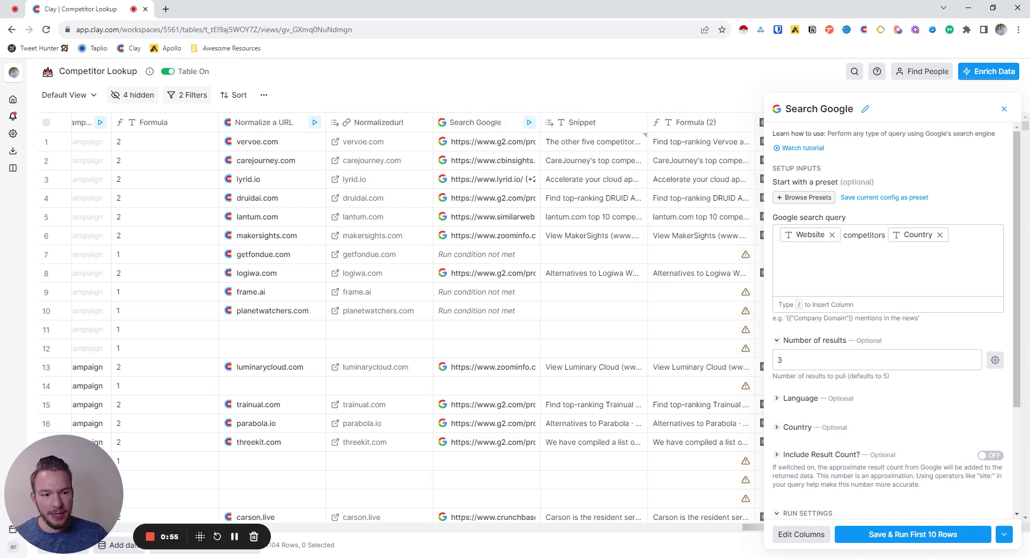
mouse_move(920, 237)
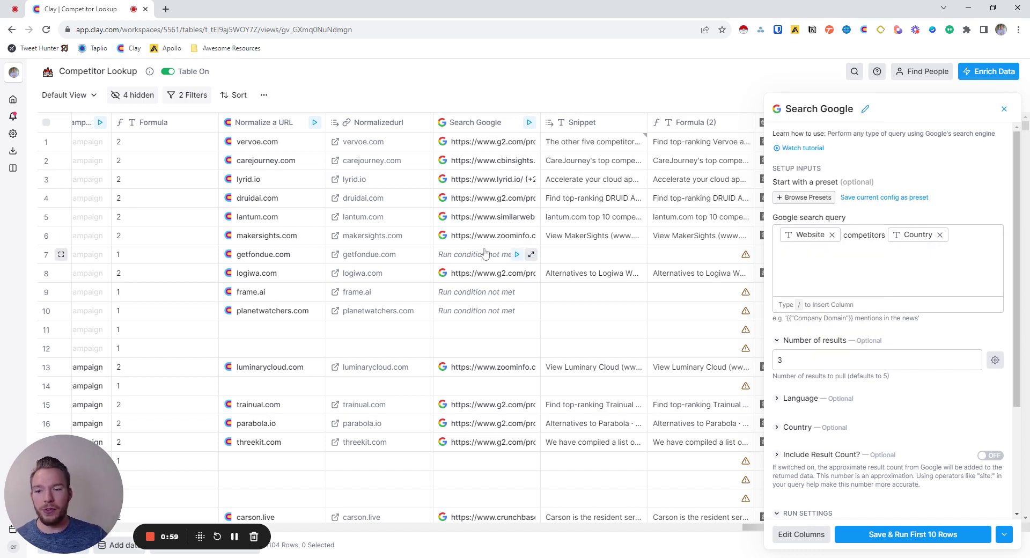
click(166, 8)
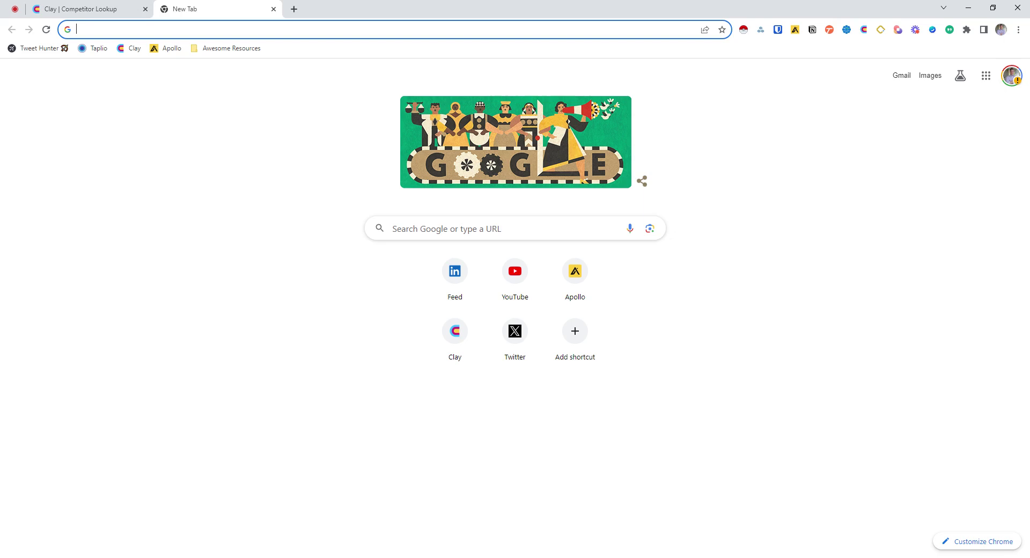
Step: Type 'salesforc' in the new tab's address bar, then switch back to the Clay Competitor Lookup tab
text(salesforc)
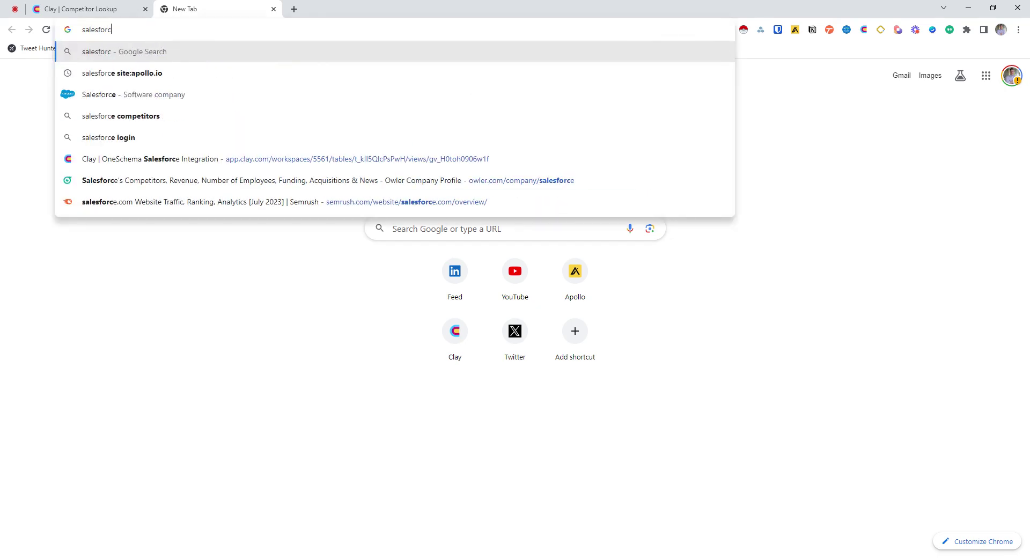
click(86, 8)
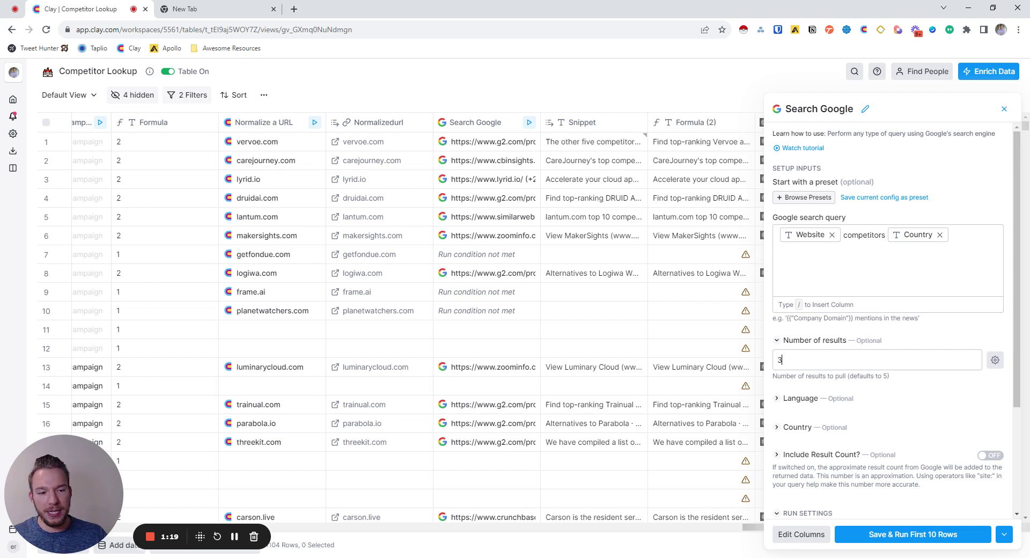
Step: Close the Search Google setup and review the three Google results found for vervoe.com
double_click(779, 360)
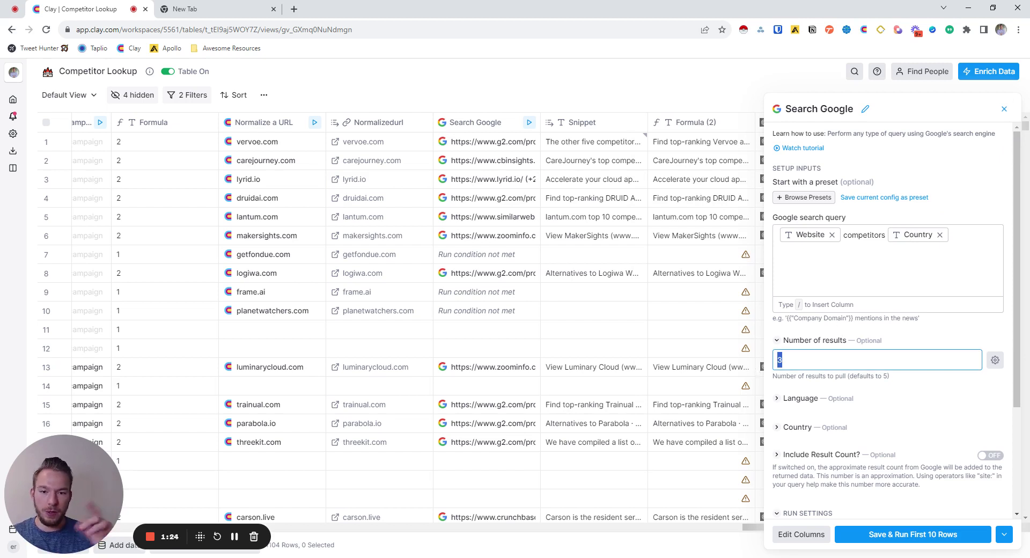
click(1004, 109)
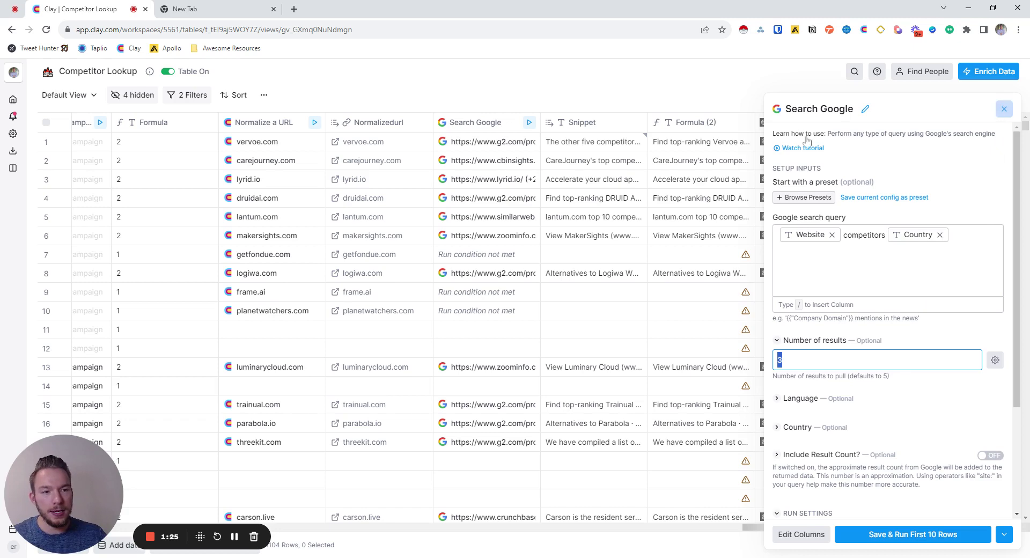
click(480, 145)
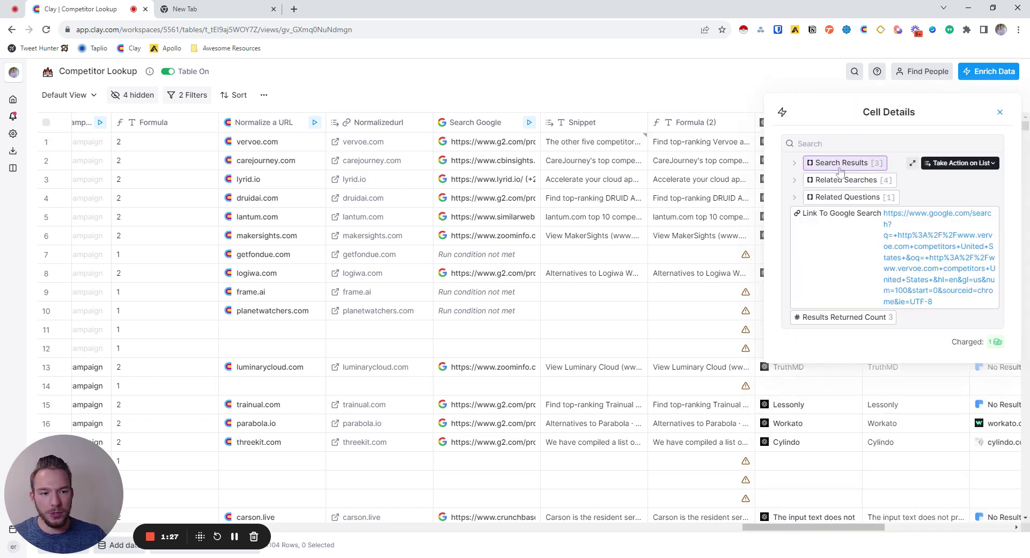
click(840, 162)
click(837, 181)
click(837, 180)
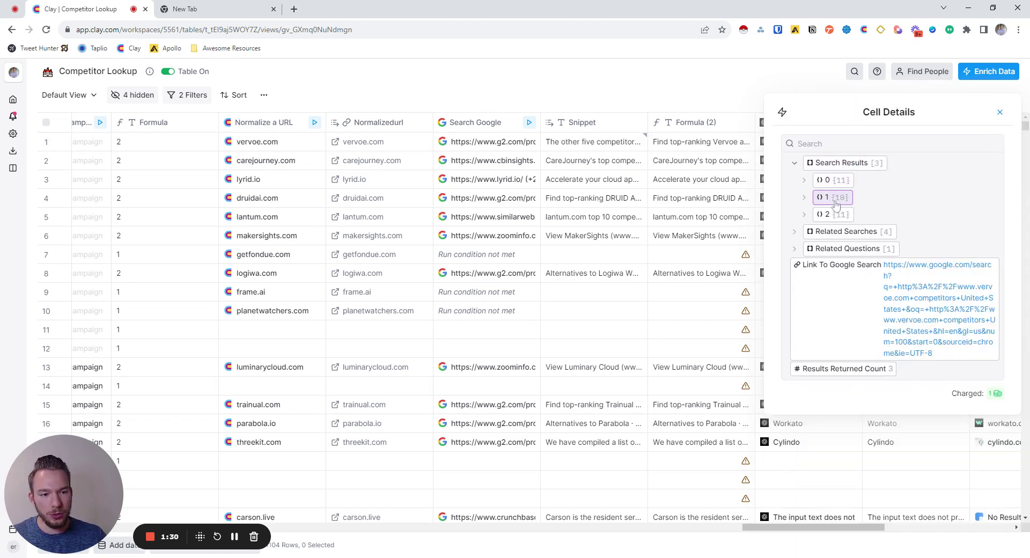
click(834, 197)
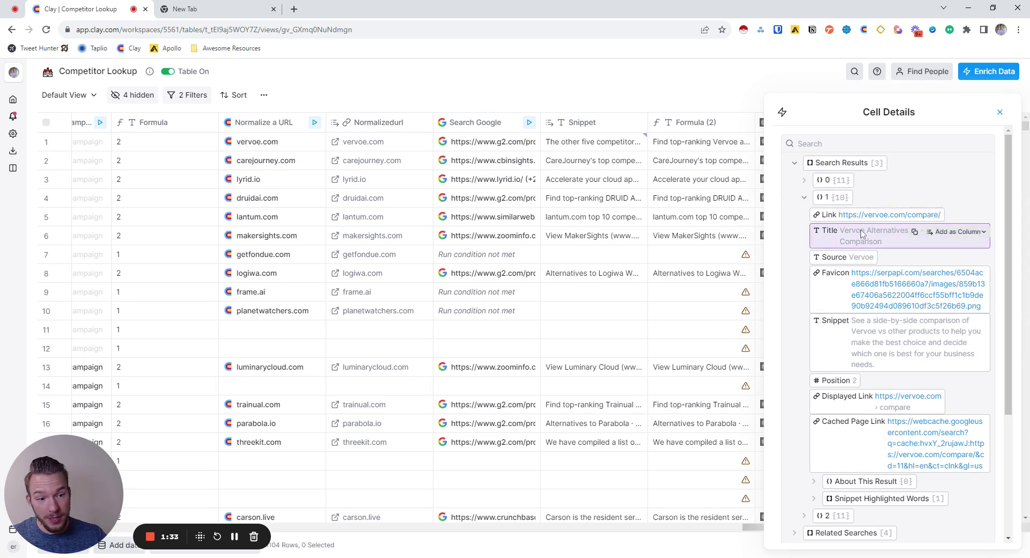
click(834, 197)
click(835, 215)
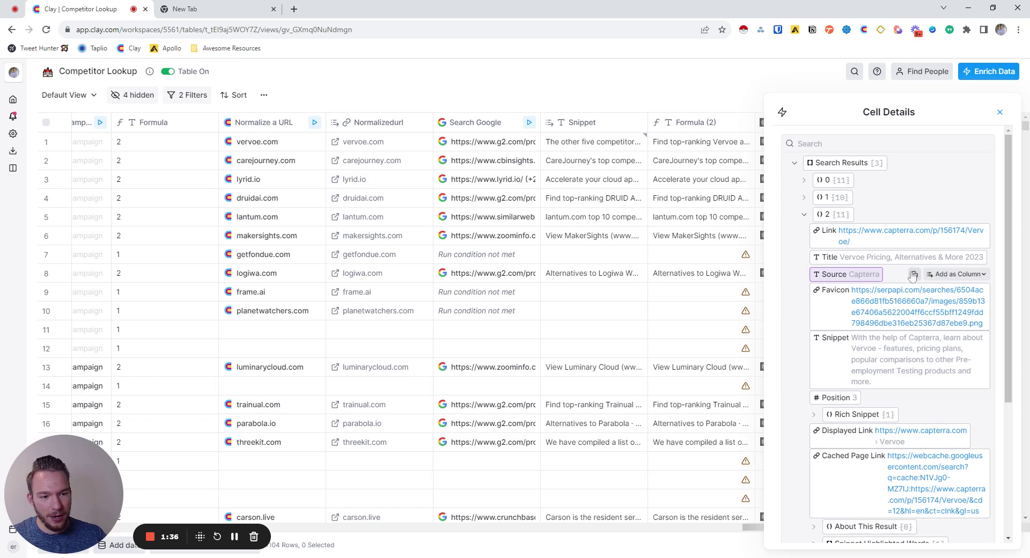
click(837, 215)
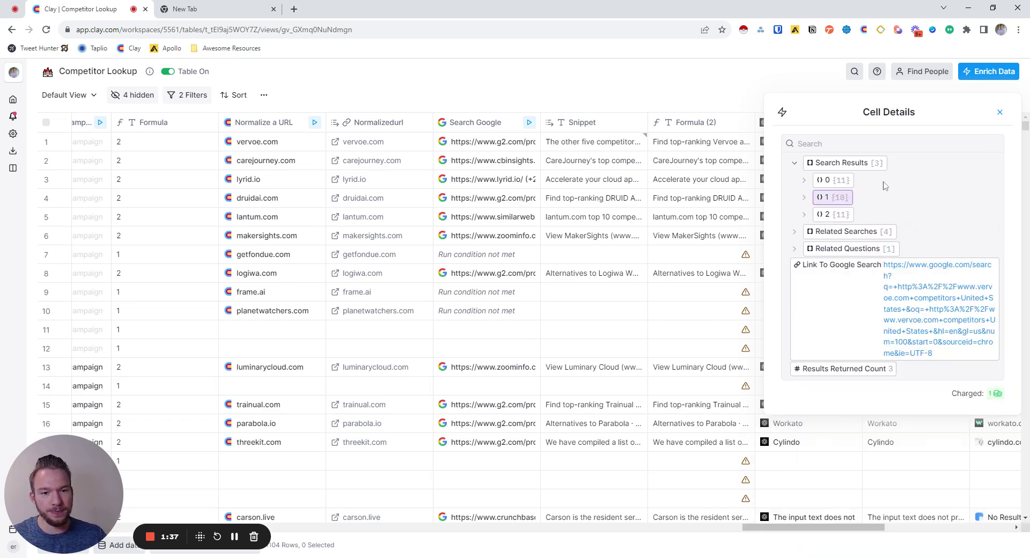
click(999, 112)
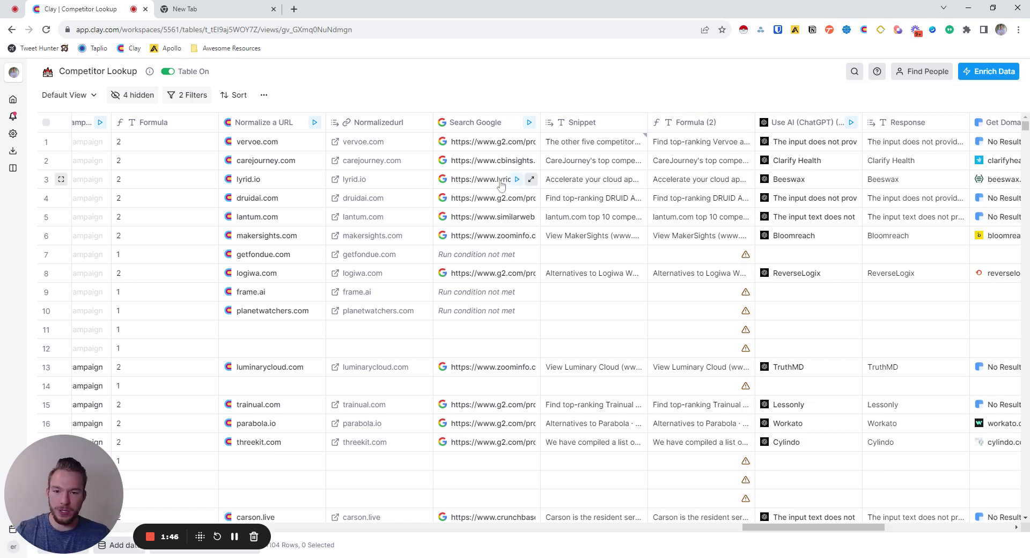
Step: Review the three Google results found for makersights.com in Cell Details
click(531, 235)
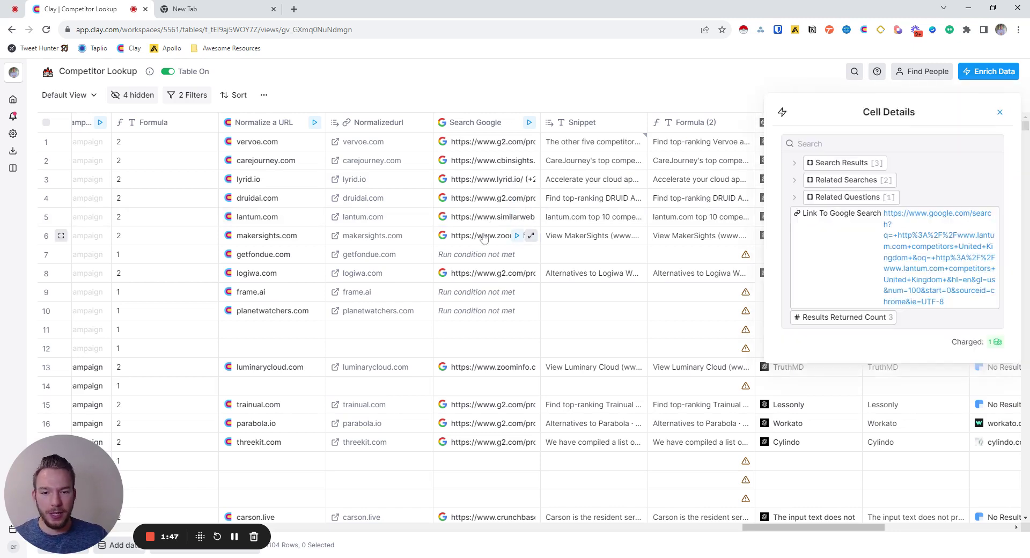
click(820, 163)
click(823, 180)
click(822, 179)
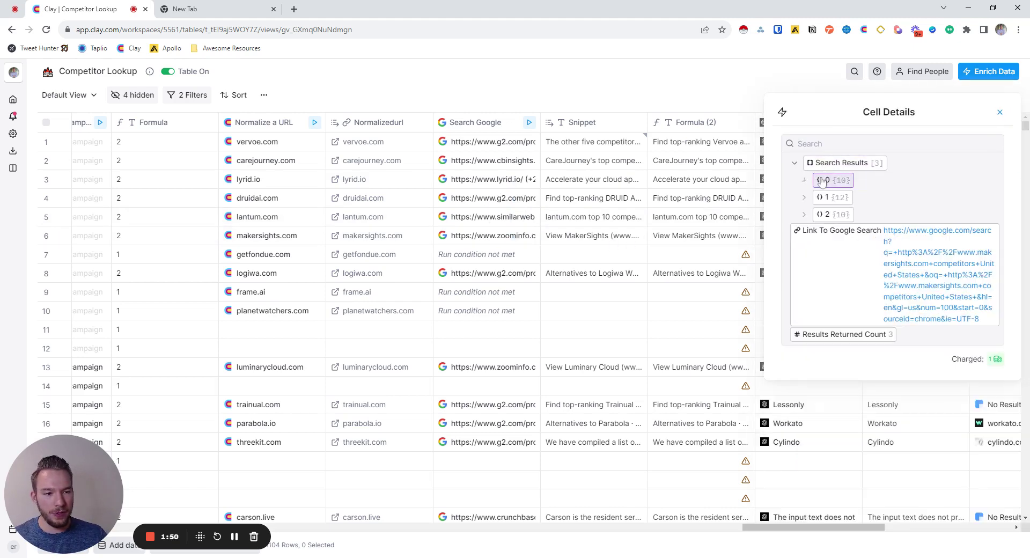
click(824, 198)
click(824, 198)
click(824, 197)
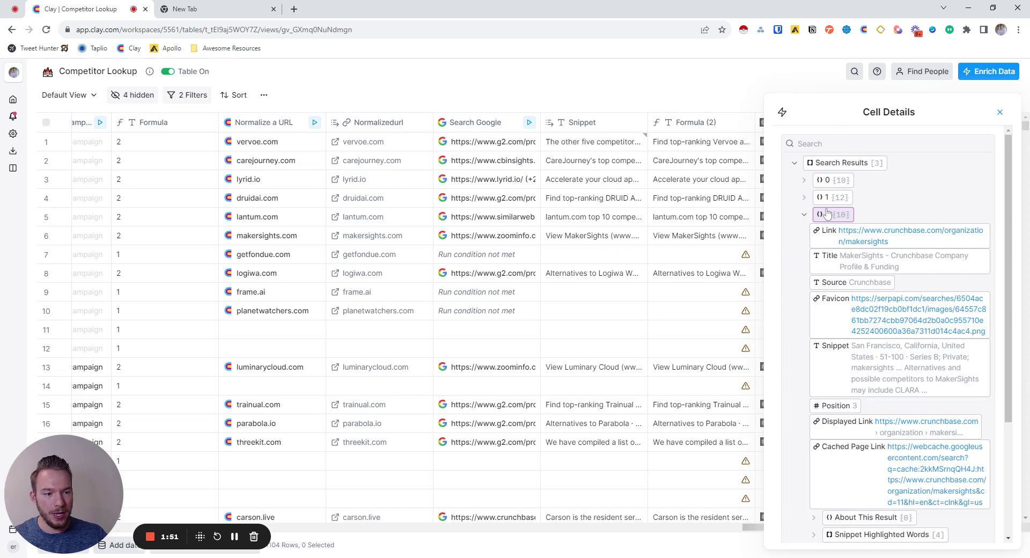
click(824, 198)
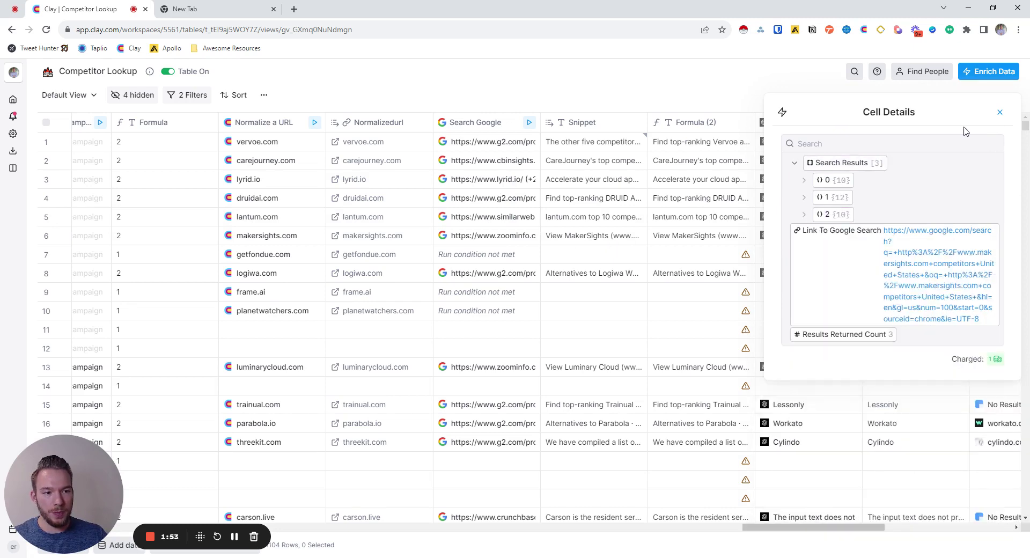
click(832, 214)
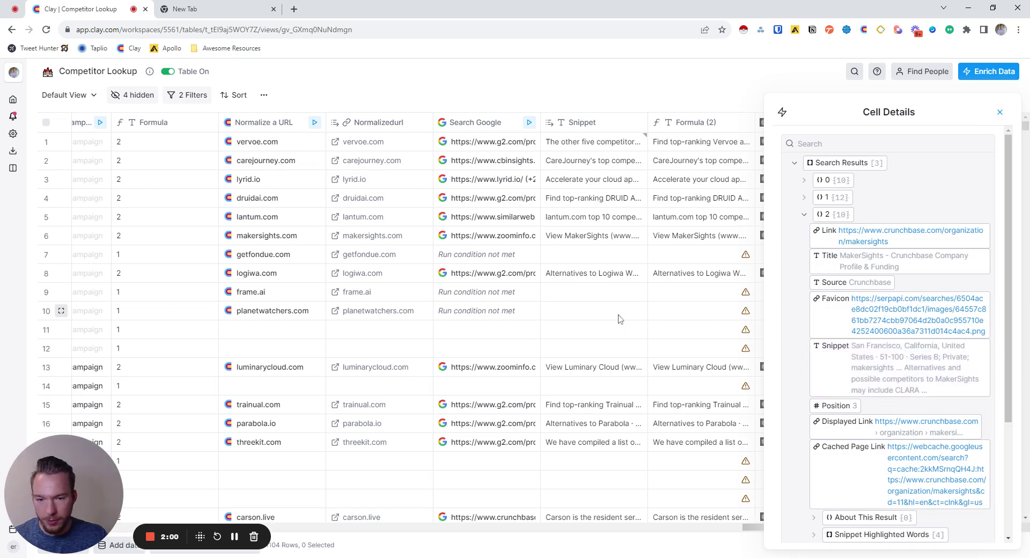
click(999, 112)
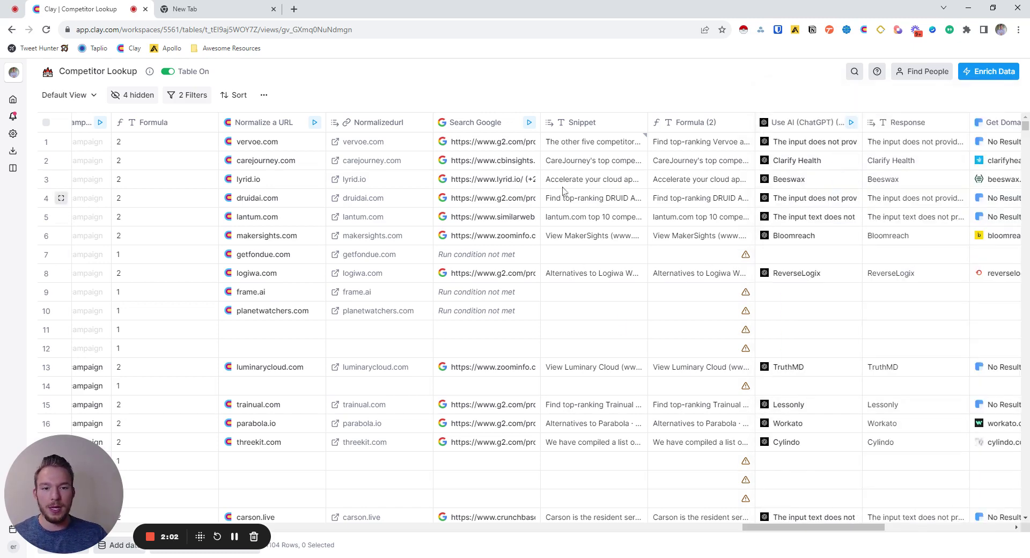
scroll(716, 259, right, 6)
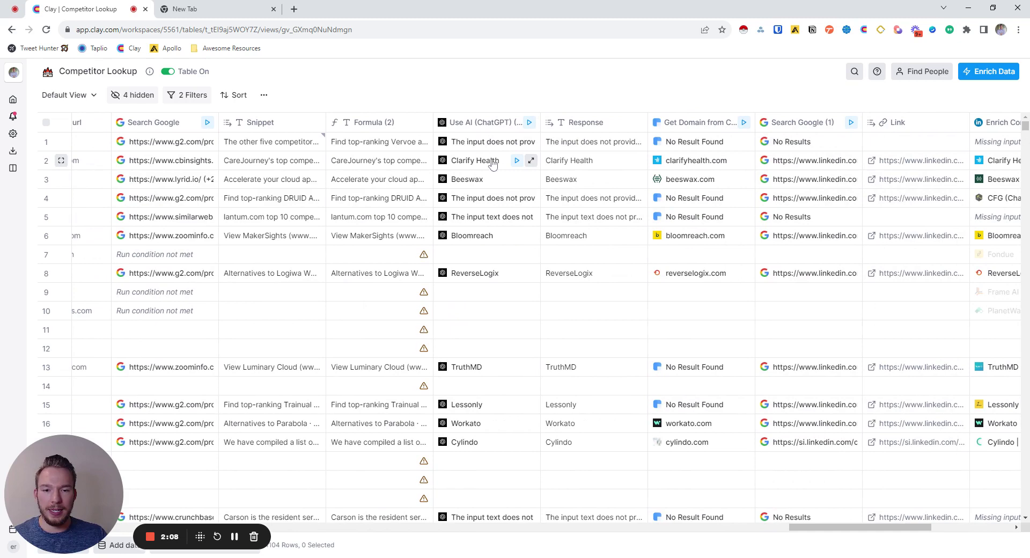
click(474, 131)
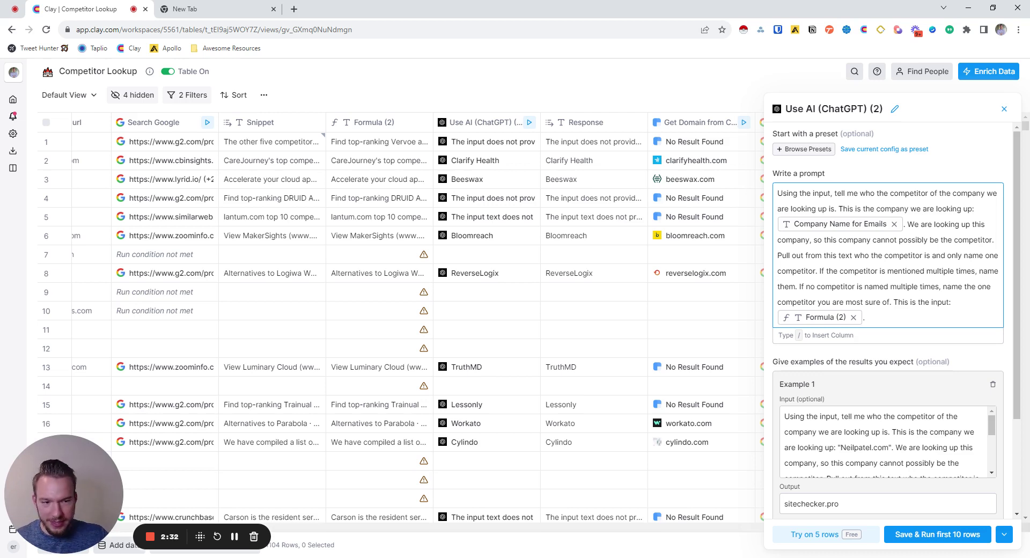
drag(371, 142, 371, 236)
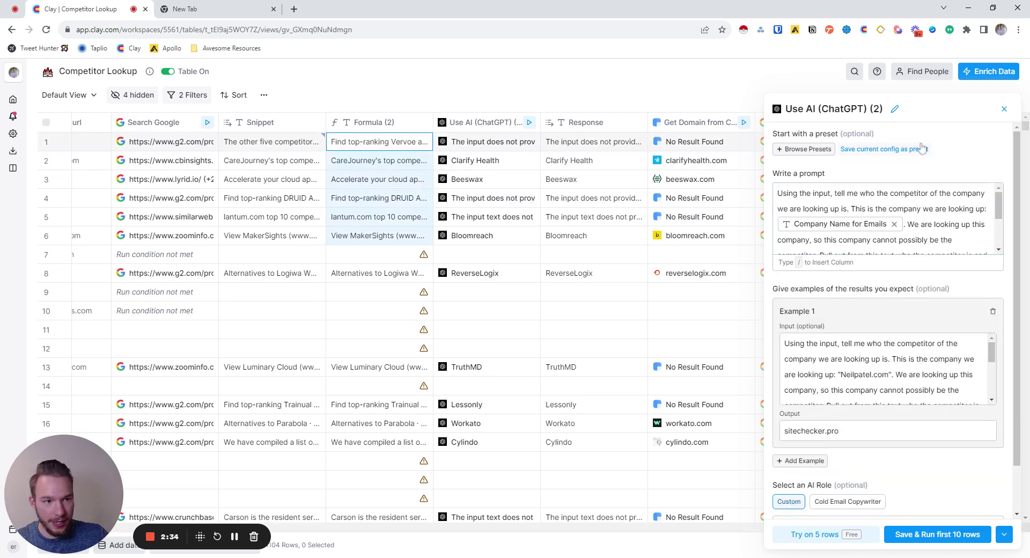
click(1004, 109)
drag(571, 160, 587, 238)
scroll(588, 238, right, 3)
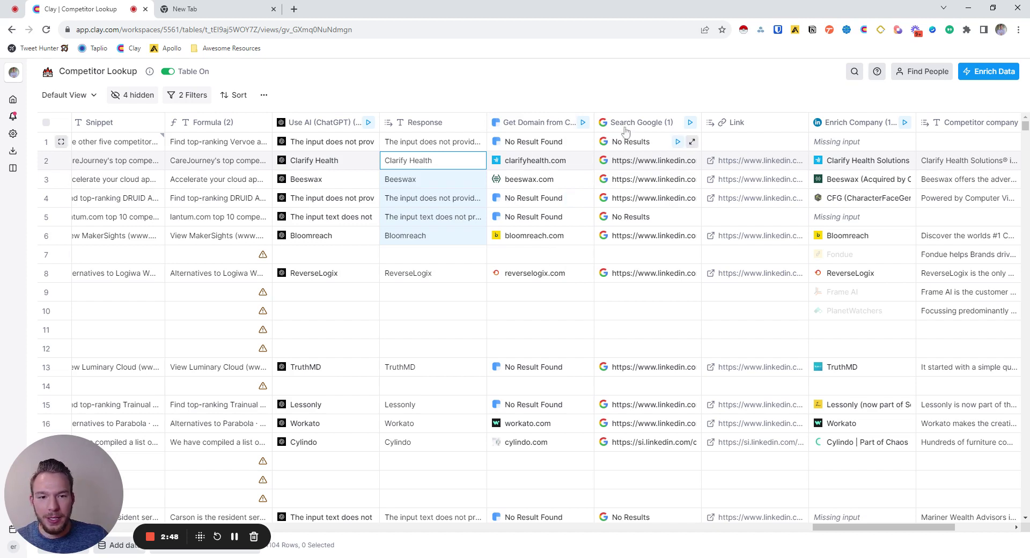
Step: Read the Response text for rows 1 and 4, then view Search Google (1)'s run settings
double_click(434, 142)
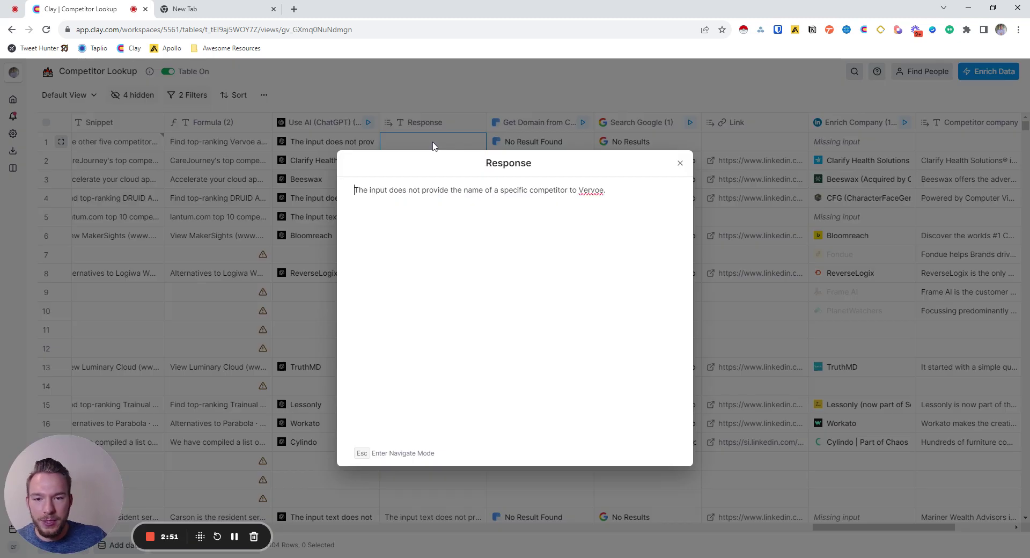
click(680, 163)
click(441, 202)
double_click(441, 202)
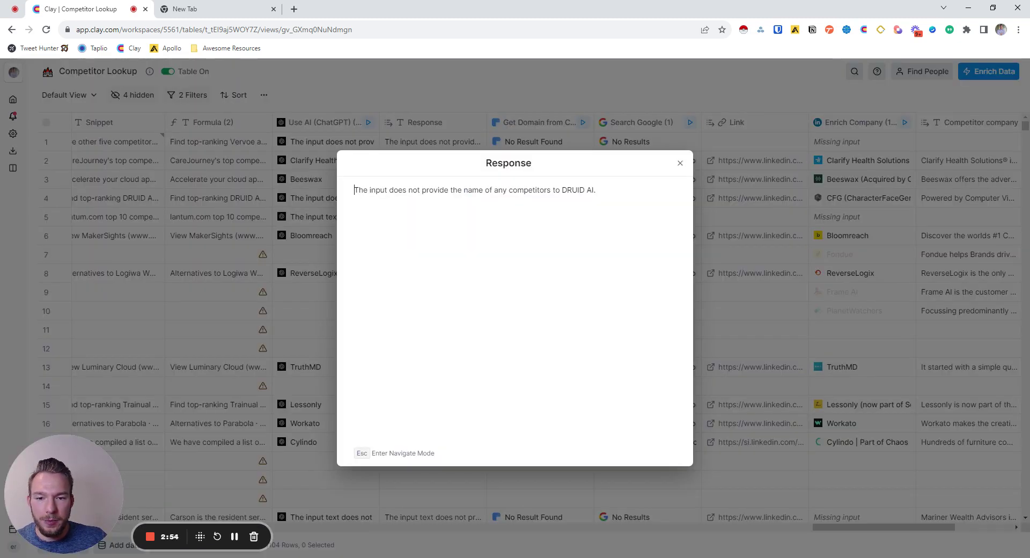
click(680, 163)
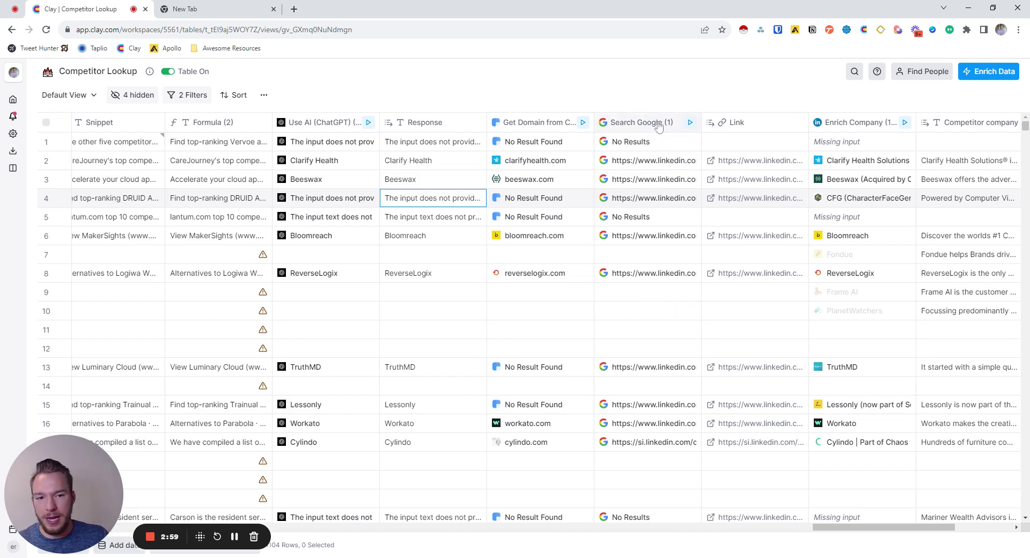
click(659, 126)
scroll(888, 322, down, 3)
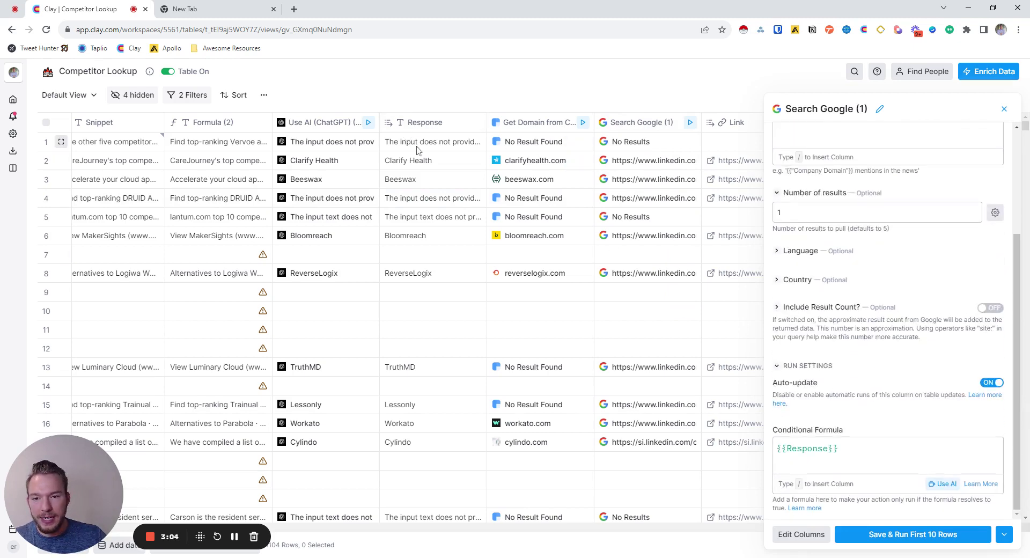
Step: Have AI generate the condition 'Response is not empty and Response does not contain "input"'
click(943, 483)
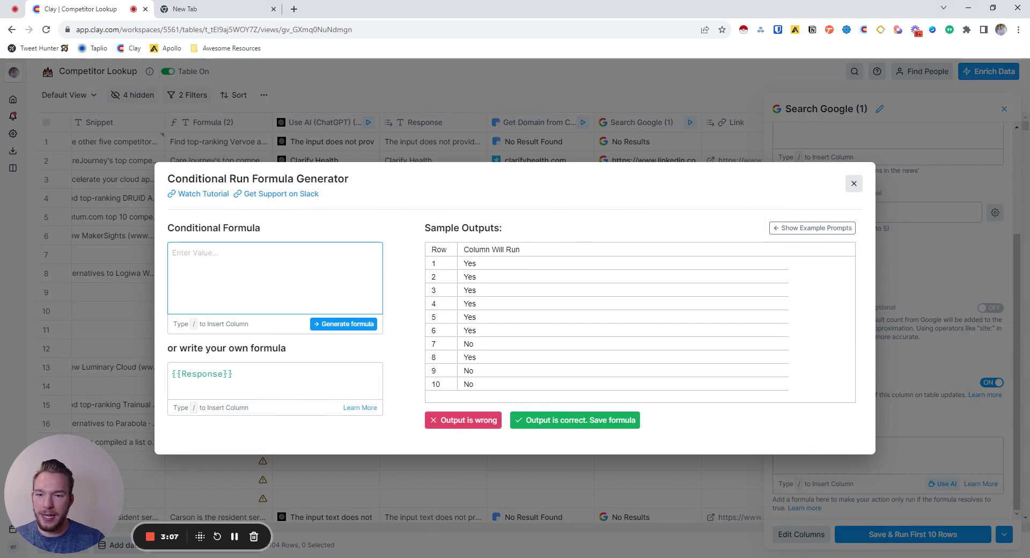
text(/)
key(BackSpace)
text(/)
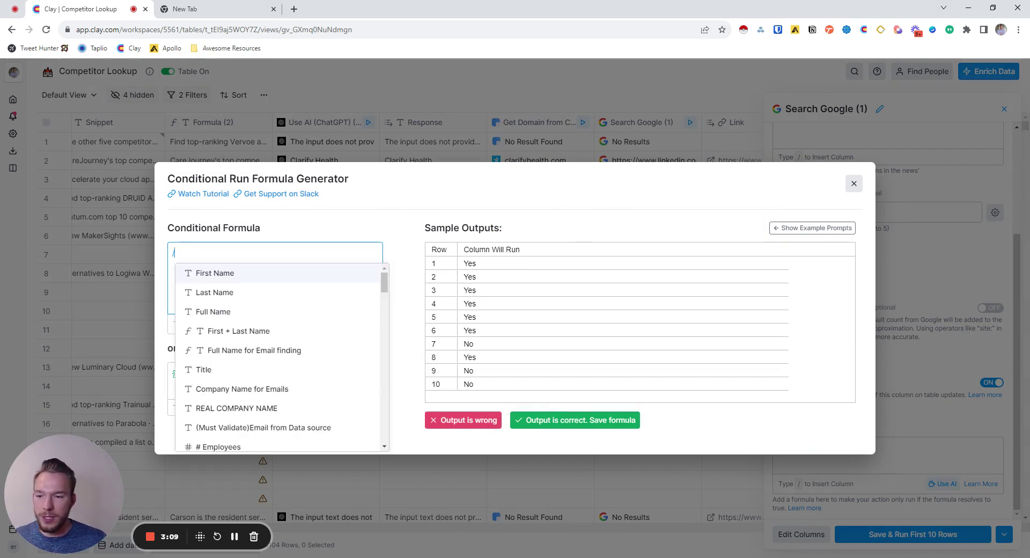
scroll(255, 358, down, 5)
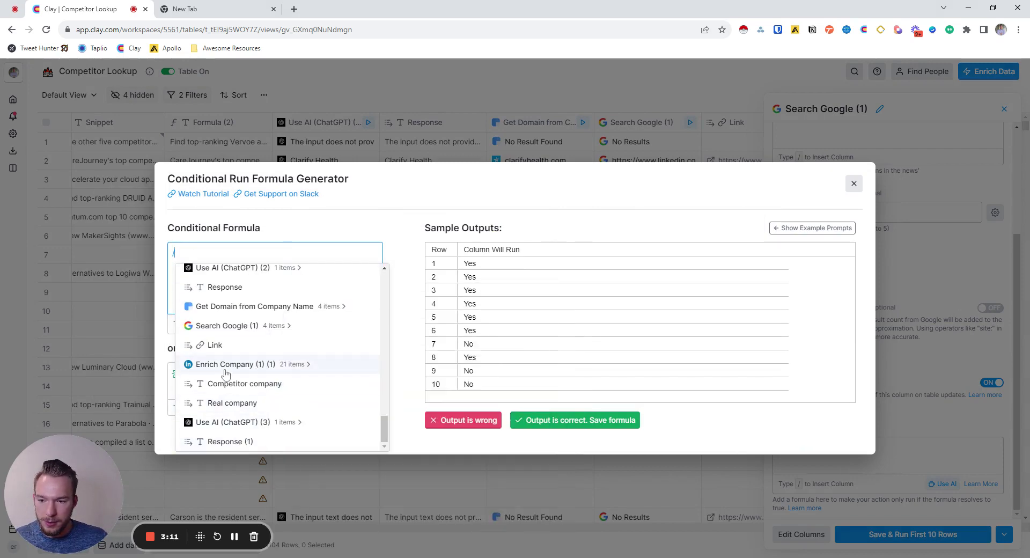
scroll(227, 368, up, 3)
click(225, 395)
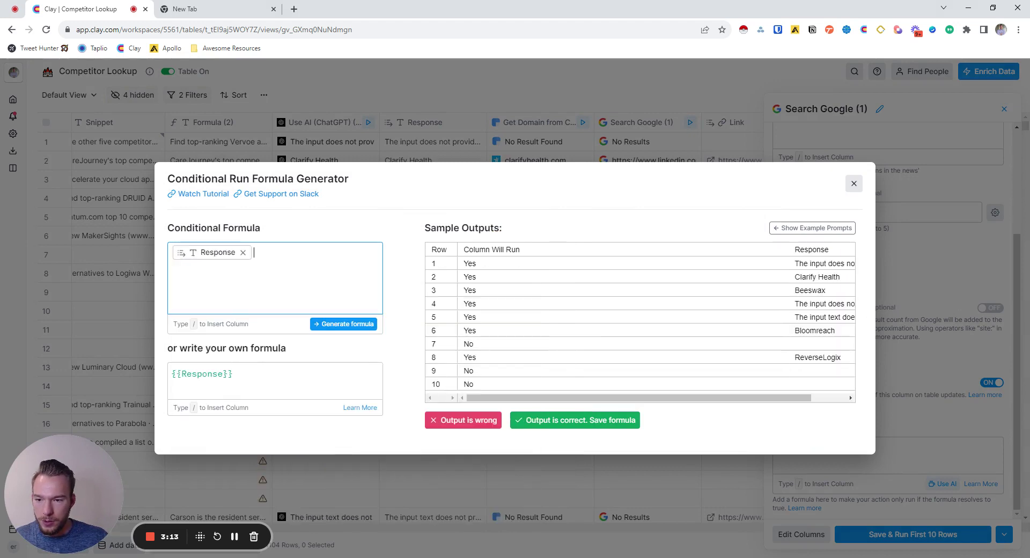
text(is not empty and)
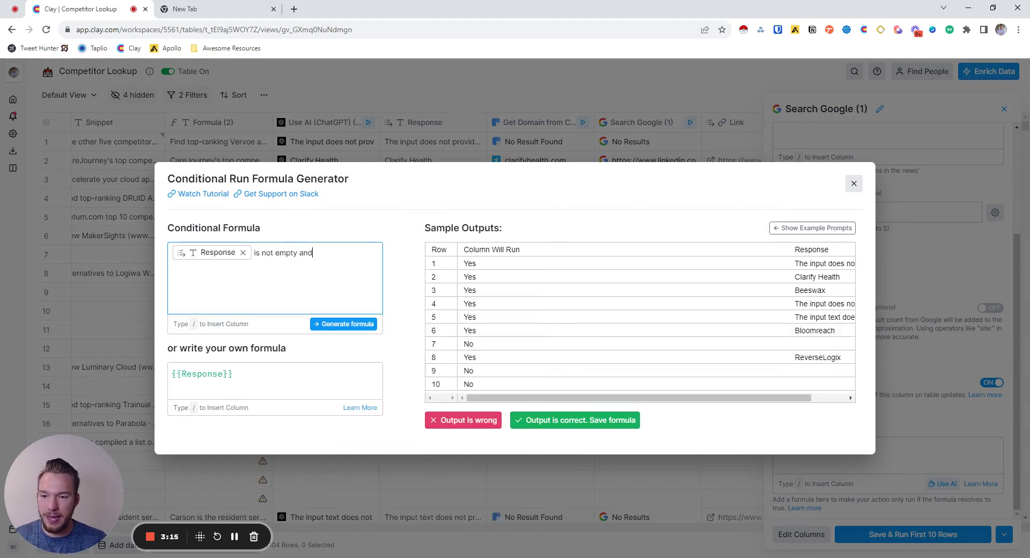
text( /res)
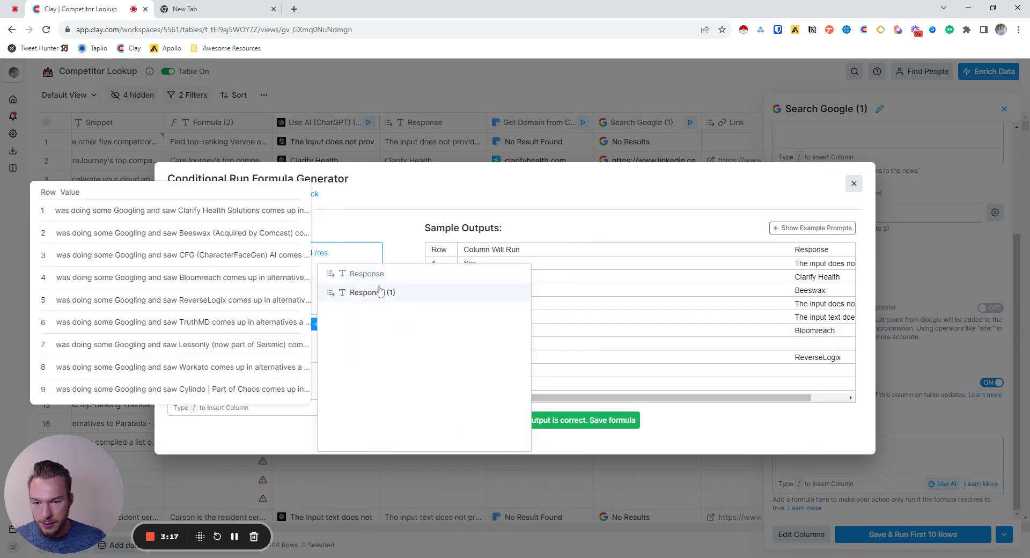
click(380, 280)
text(does not contai)
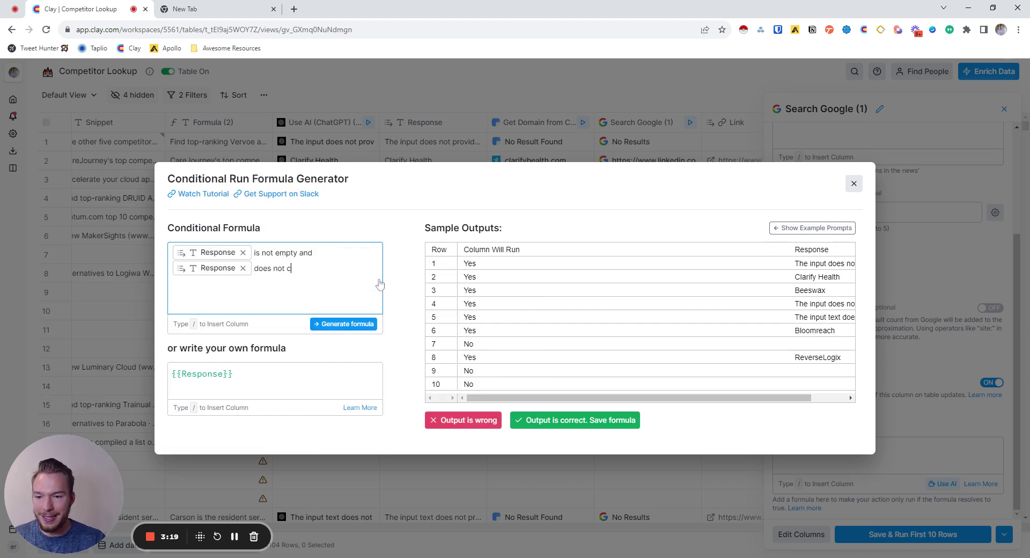
text("input")
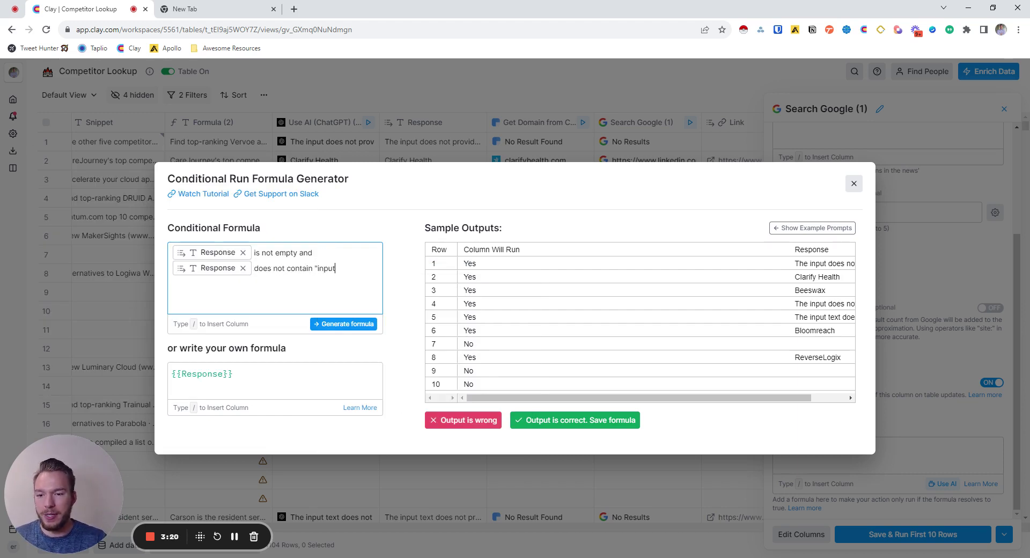
click(344, 324)
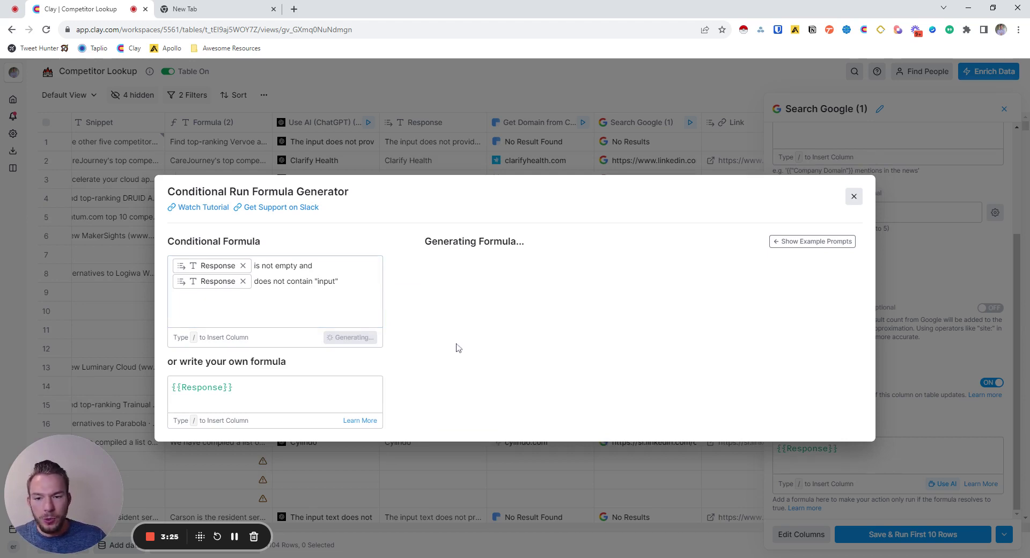
Step: Save the generated run condition and rerun the first 10 rows of Search Google (1)
click(563, 425)
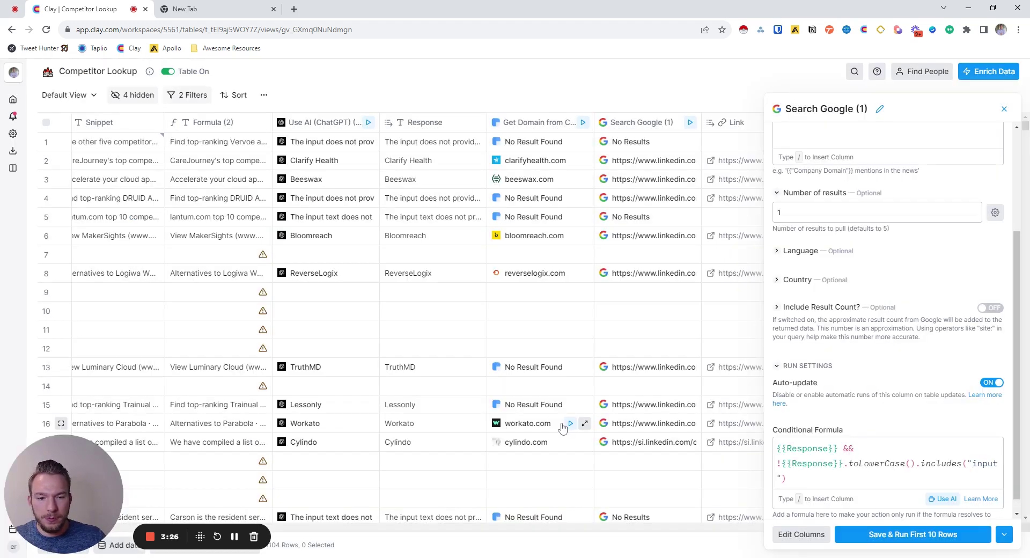
click(912, 534)
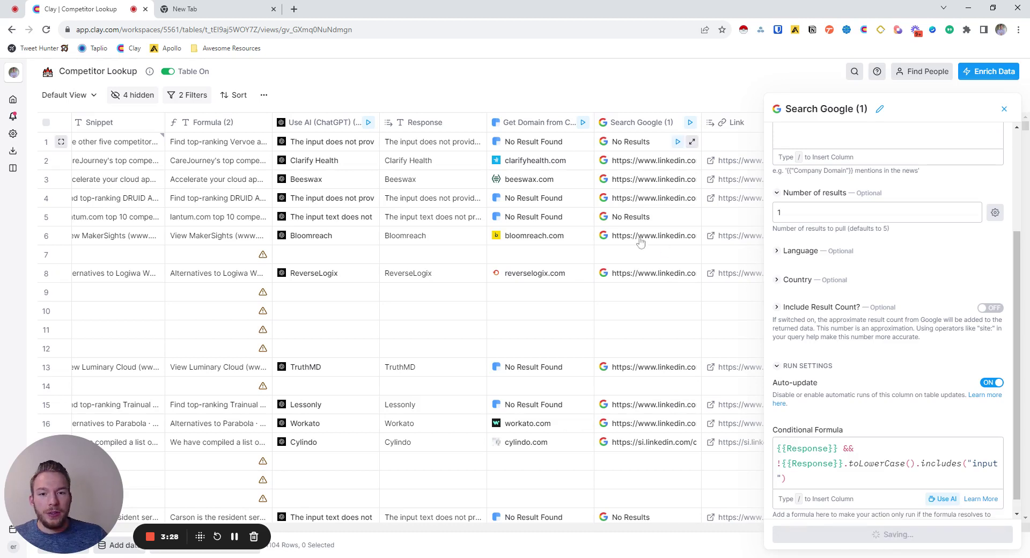
click(650, 127)
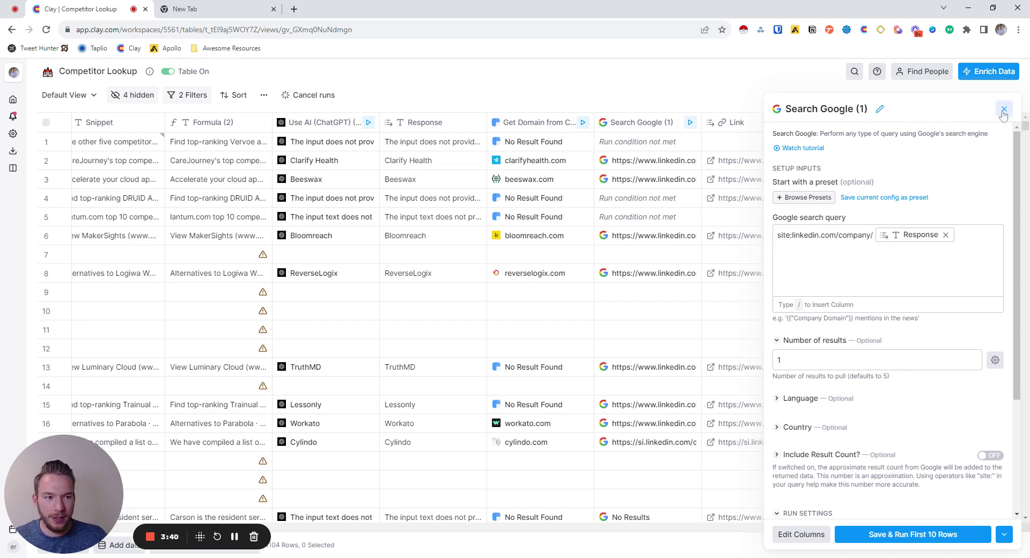
click(1004, 108)
scroll(653, 195, right, 3)
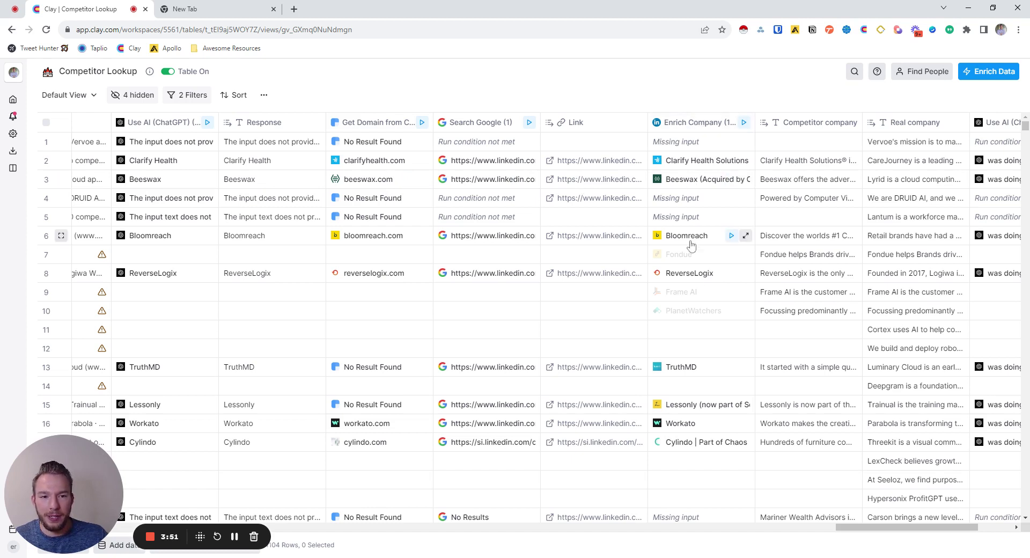
scroll(681, 161, right, 5)
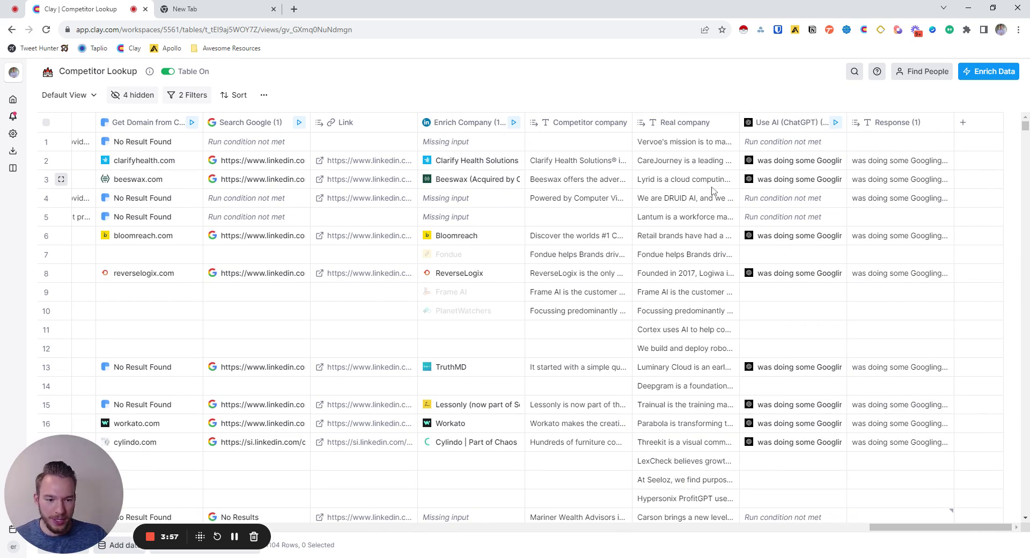
click(788, 122)
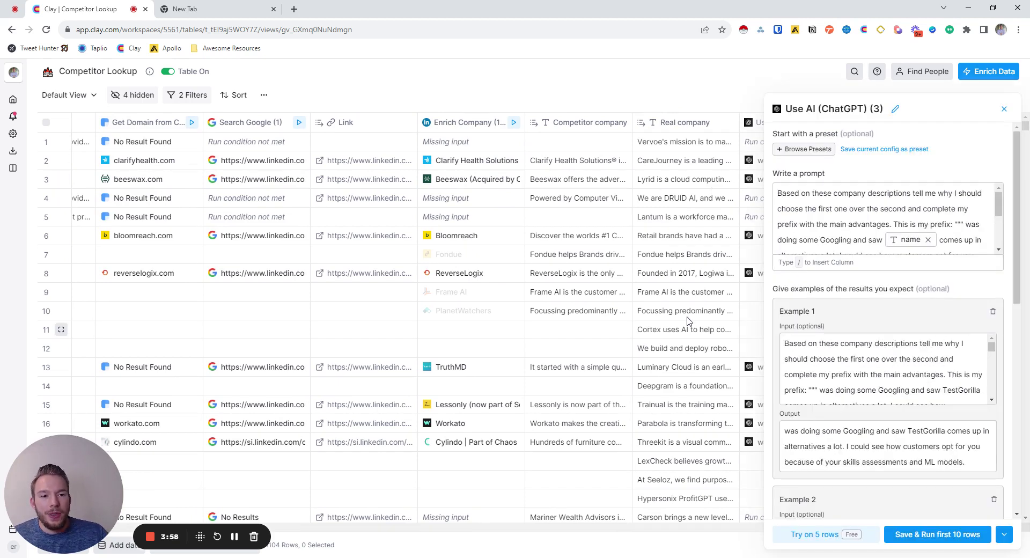
click(813, 209)
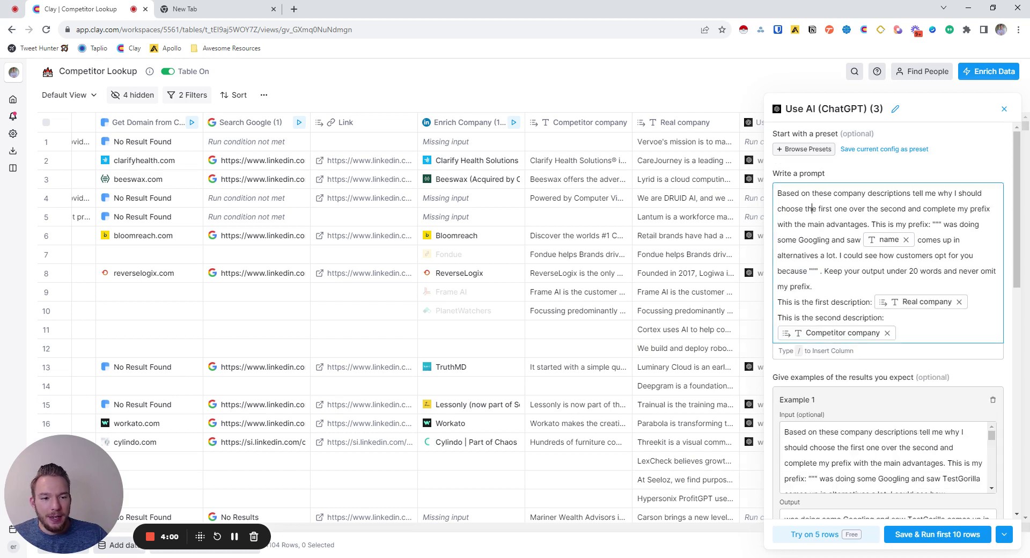
drag(778, 193, 842, 271)
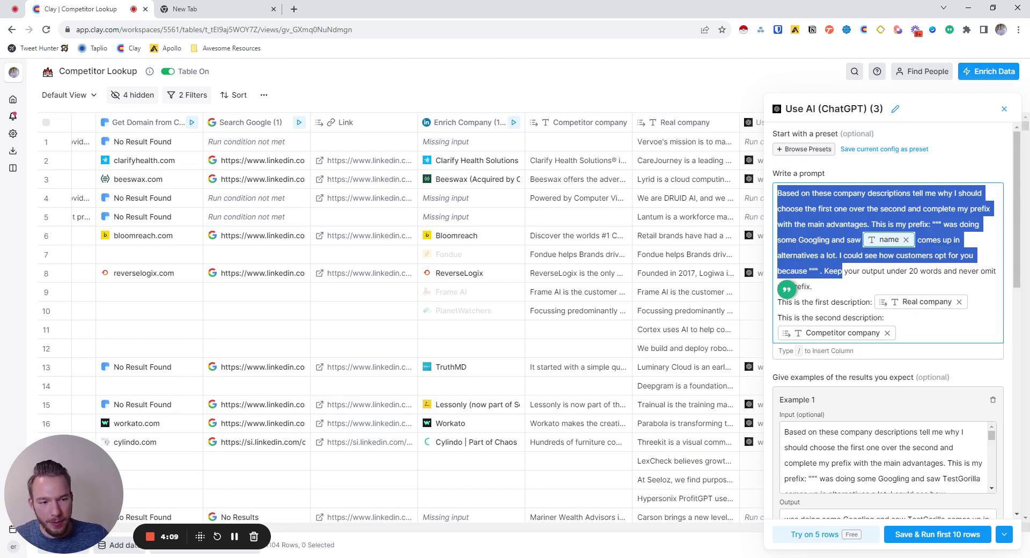
click(946, 225)
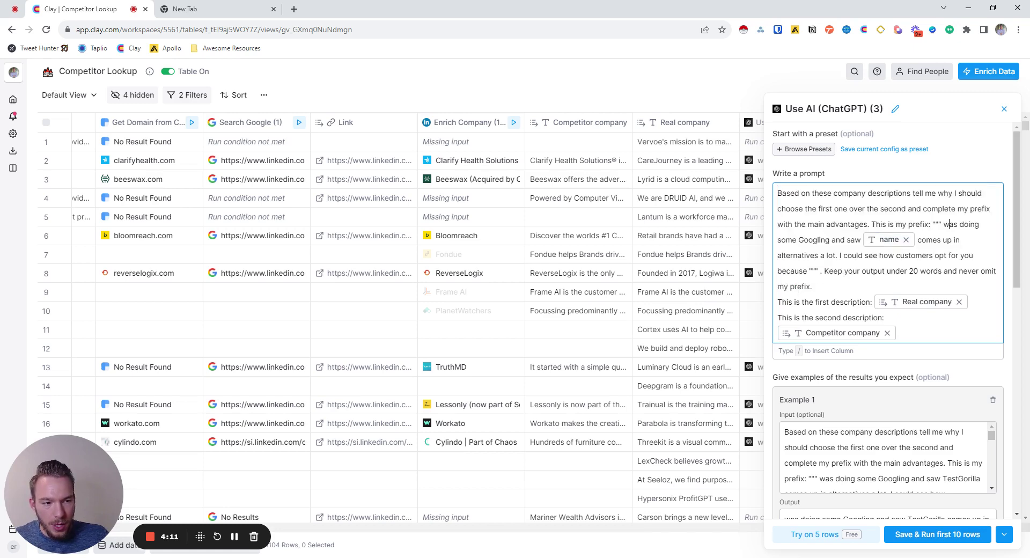
mouse_move(900, 248)
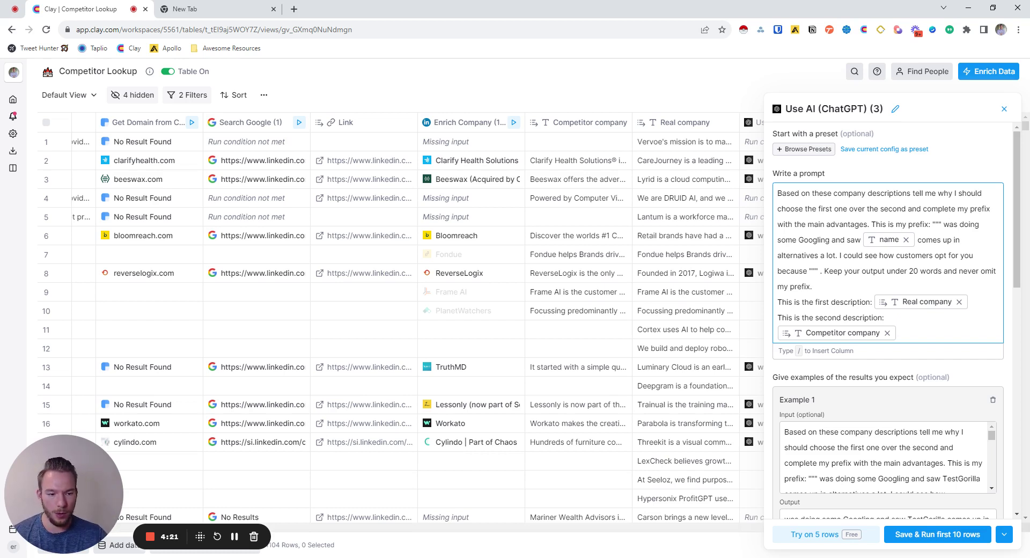
mouse_move(910, 309)
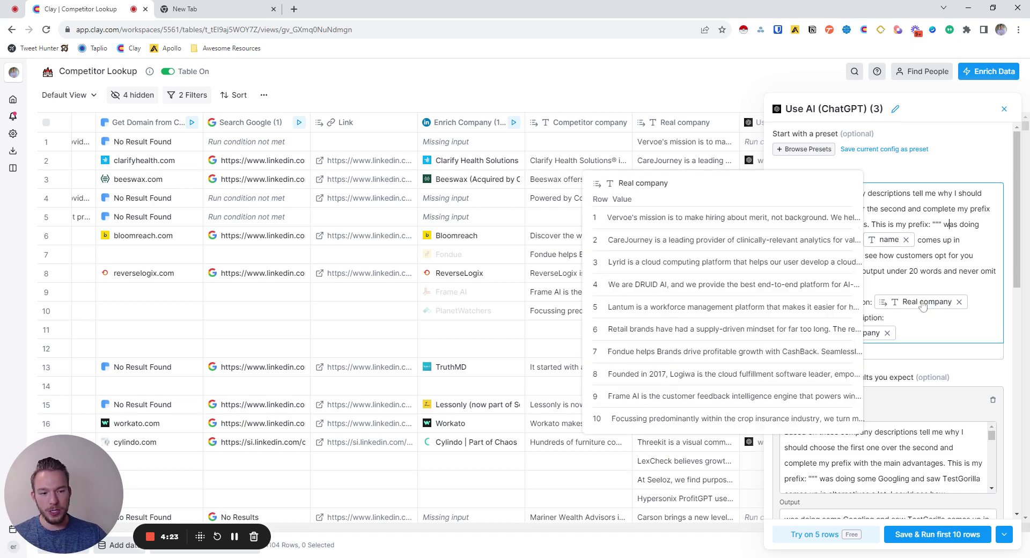
mouse_move(883, 334)
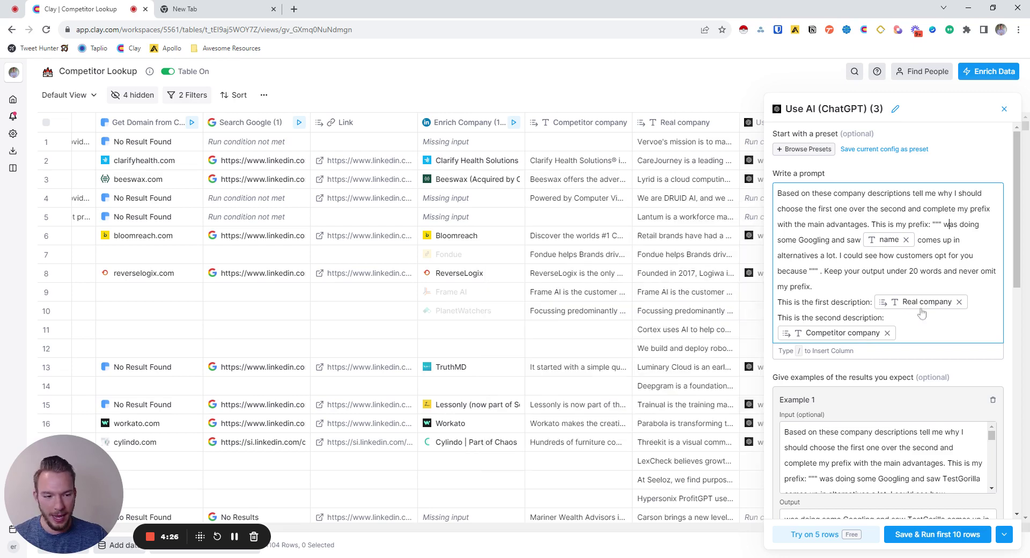
scroll(921, 391, down, 2)
scroll(921, 391, down, 4)
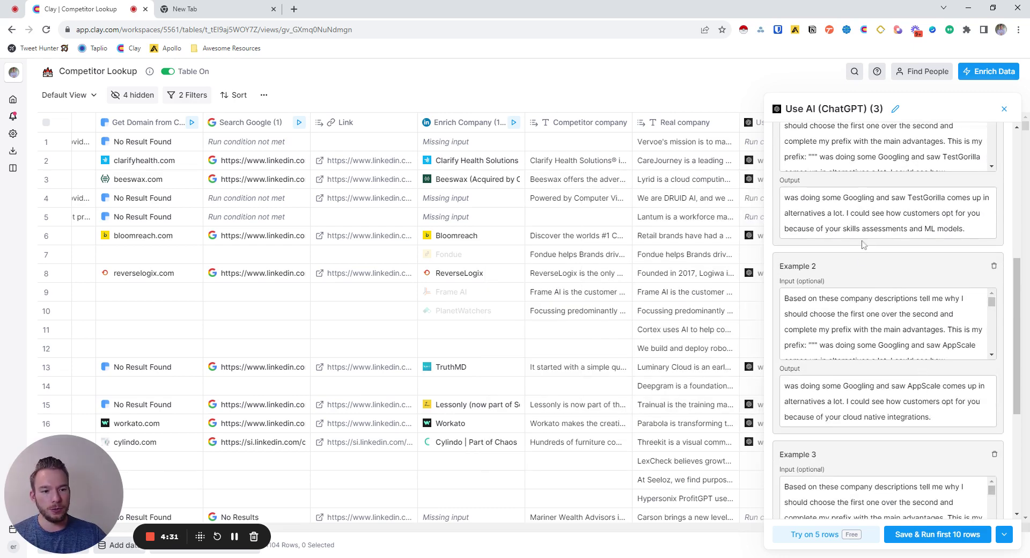
Step: Read through Examples 1–3 and the AI Role of the ChatGPT prompt, then close it
scroll(853, 252, up, 3)
click(837, 271)
scroll(837, 271, down, 2)
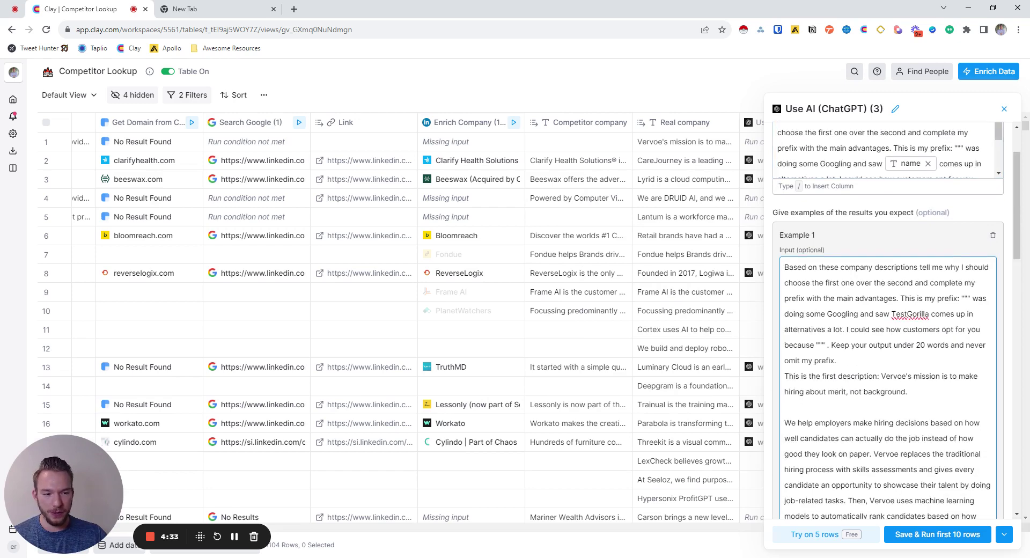
scroll(888, 321, down, 6)
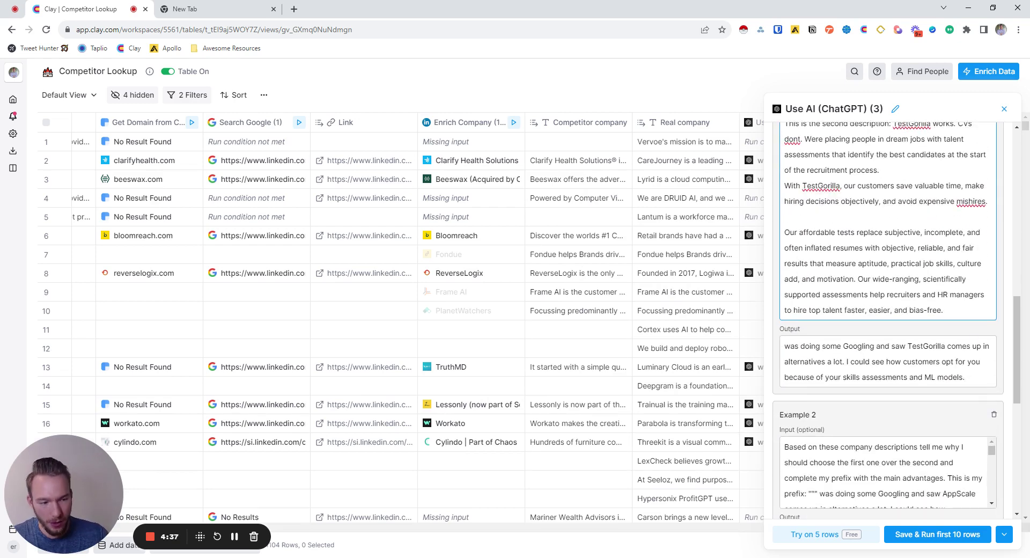
scroll(878, 338, up, 7)
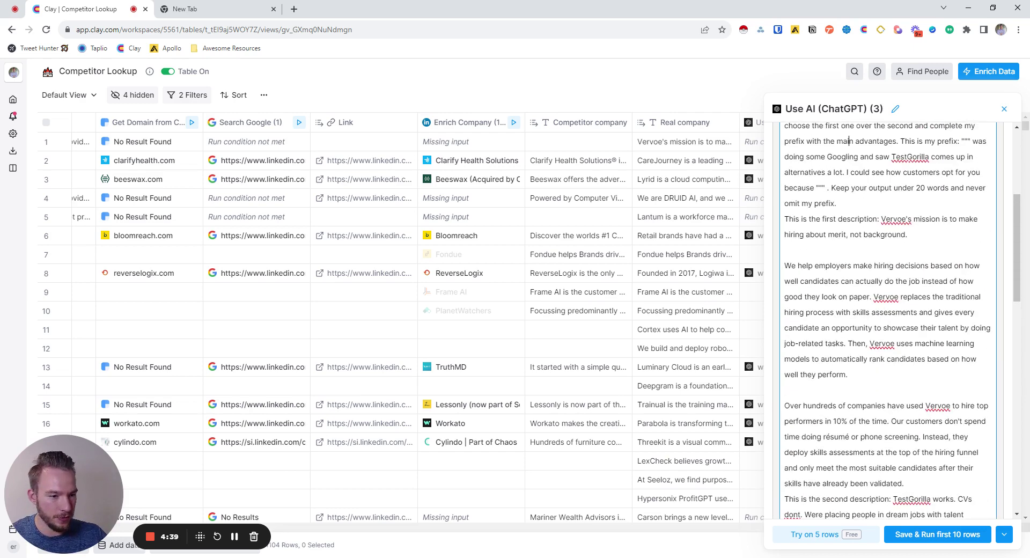
scroll(888, 322, down, 10)
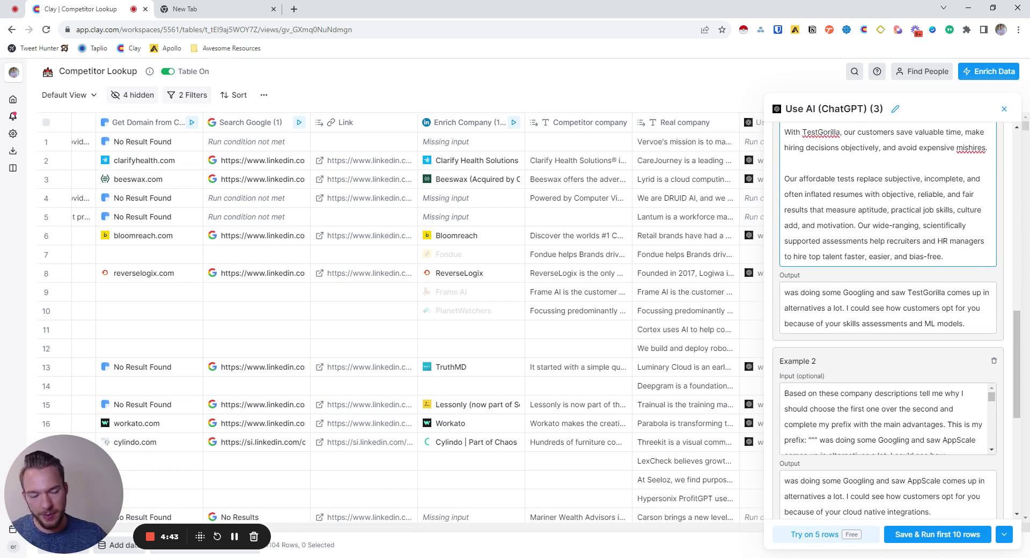
scroll(879, 346, down, 3)
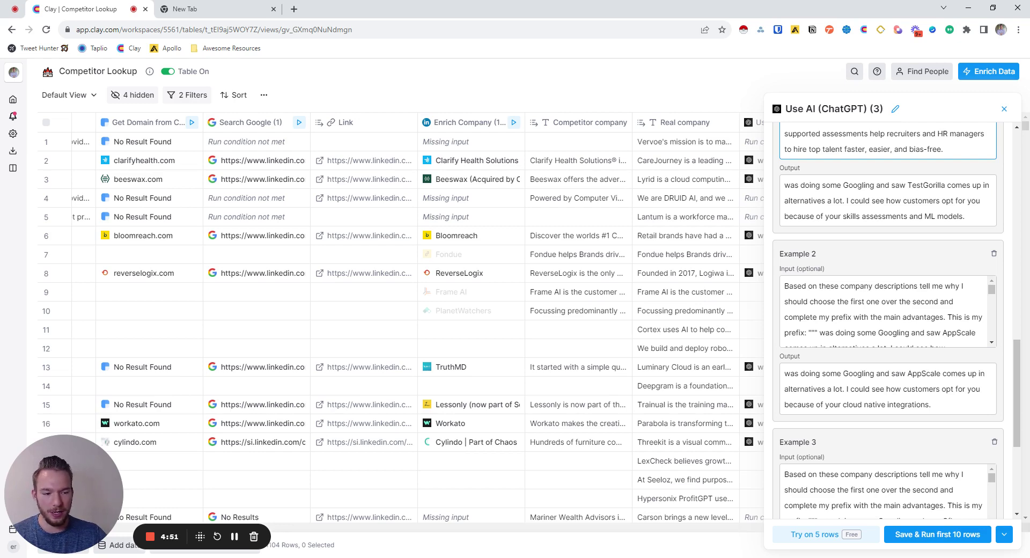
scroll(888, 322, down, 3)
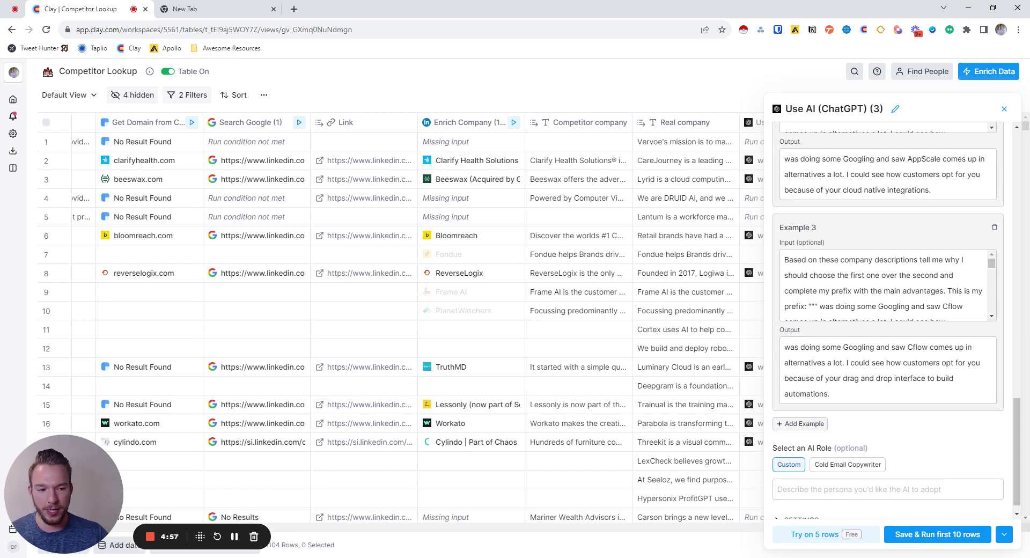
scroll(905, 434, down, 1)
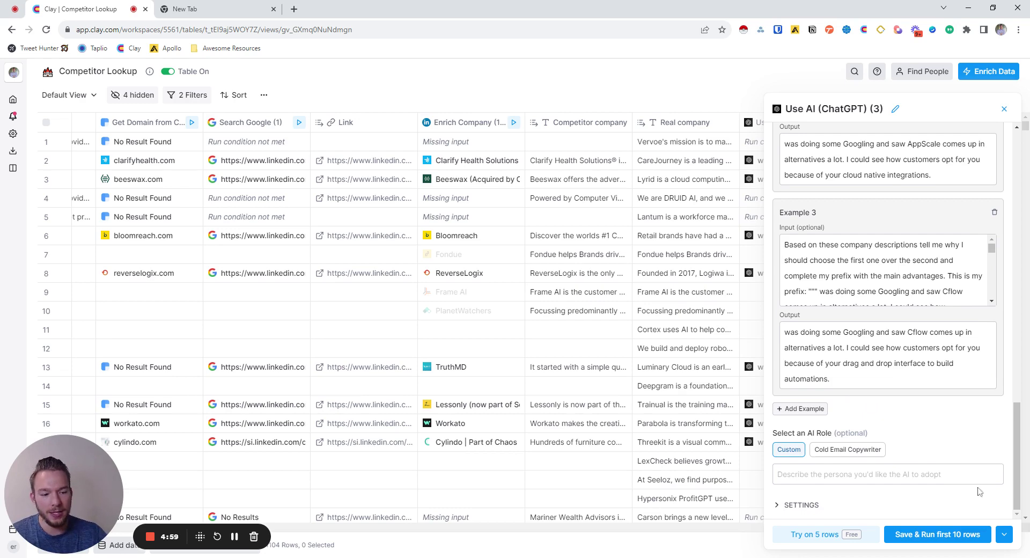
key(Escape)
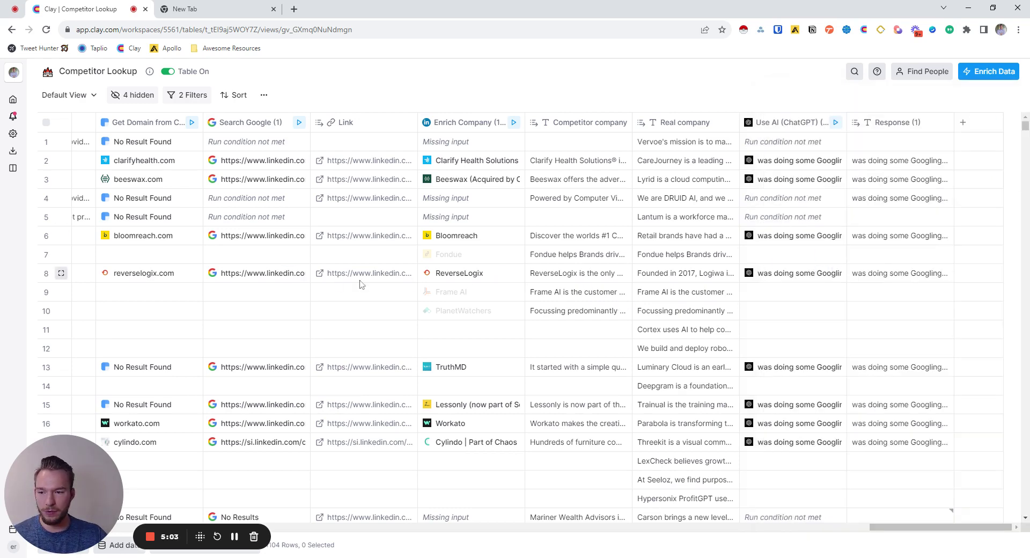
scroll(223, 286, left, 5)
scroll(237, 286, right, 5)
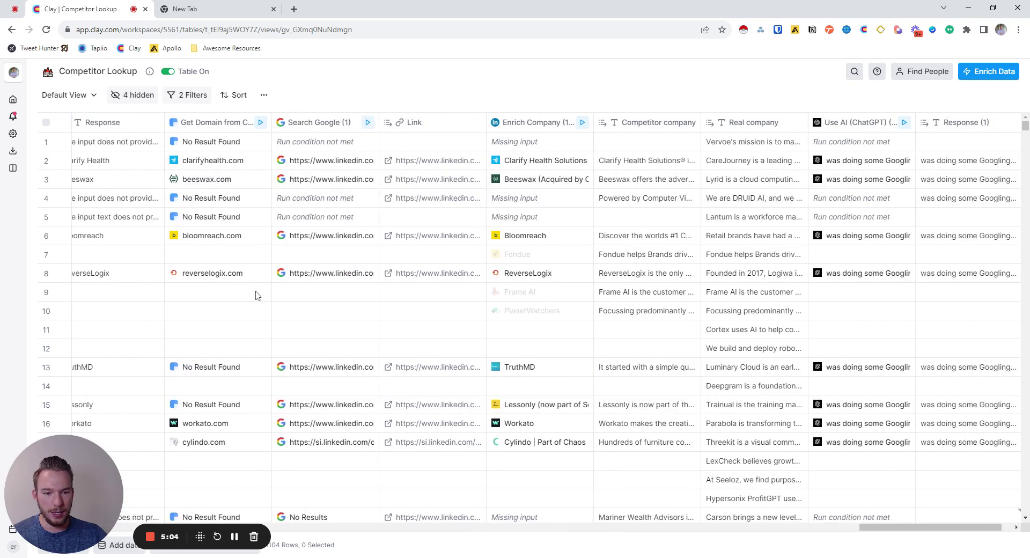
click(651, 276)
key(Return)
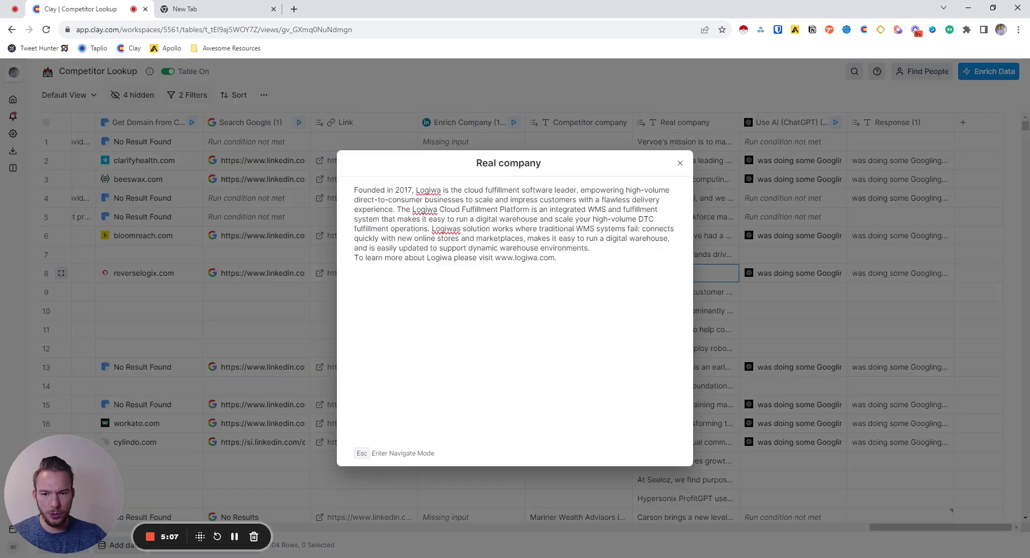
drag(487, 190, 658, 209)
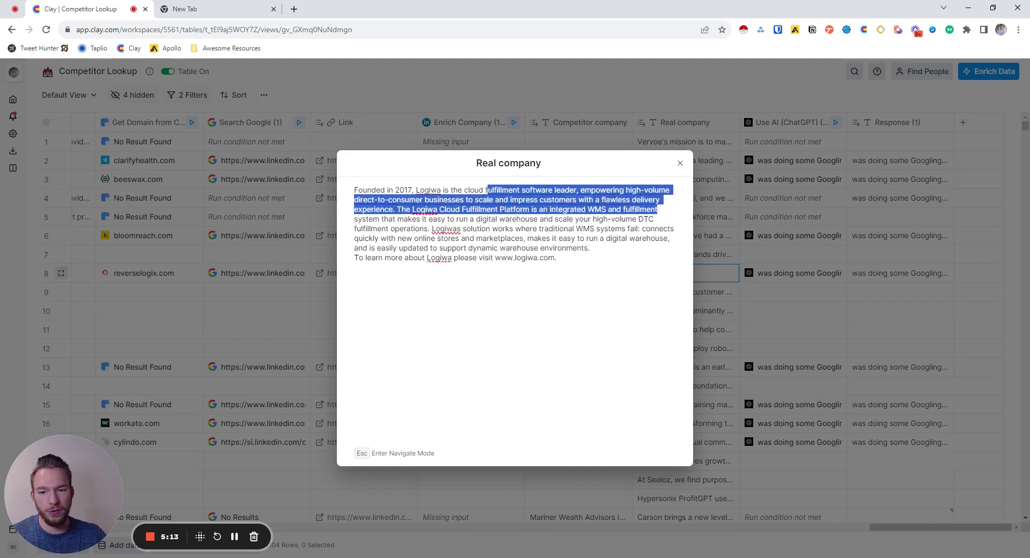
click(679, 163)
double_click(575, 272)
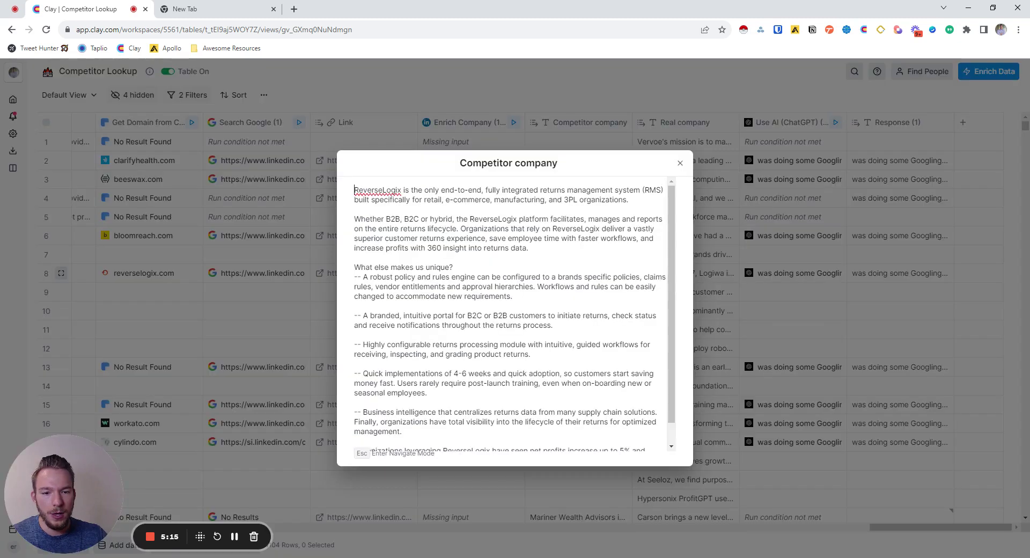
drag(477, 190, 629, 200)
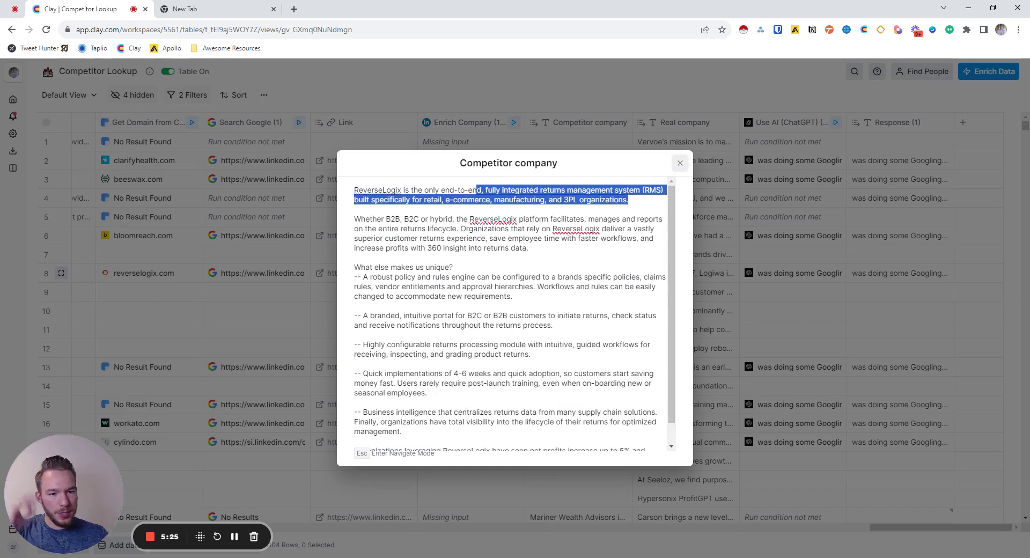
click(680, 163)
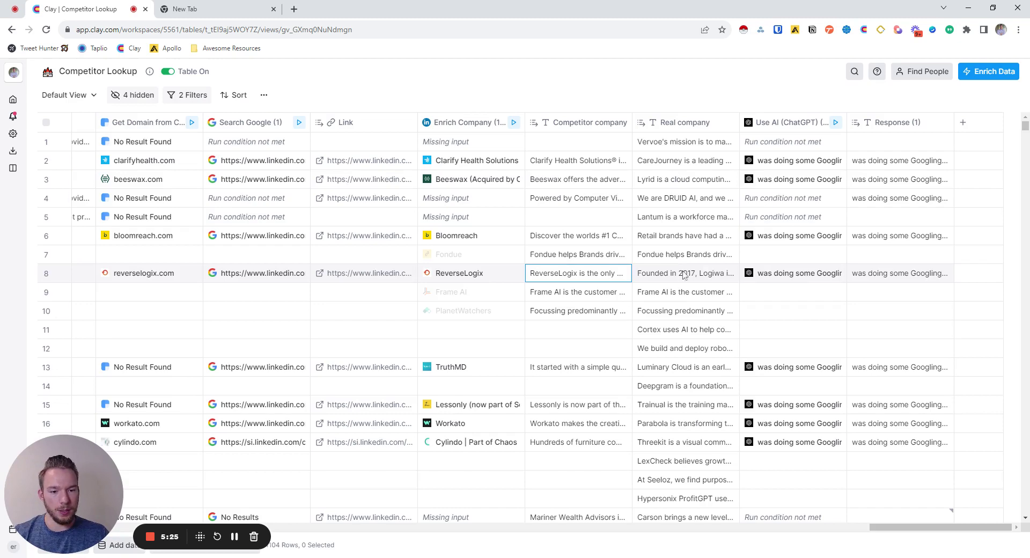
double_click(880, 277)
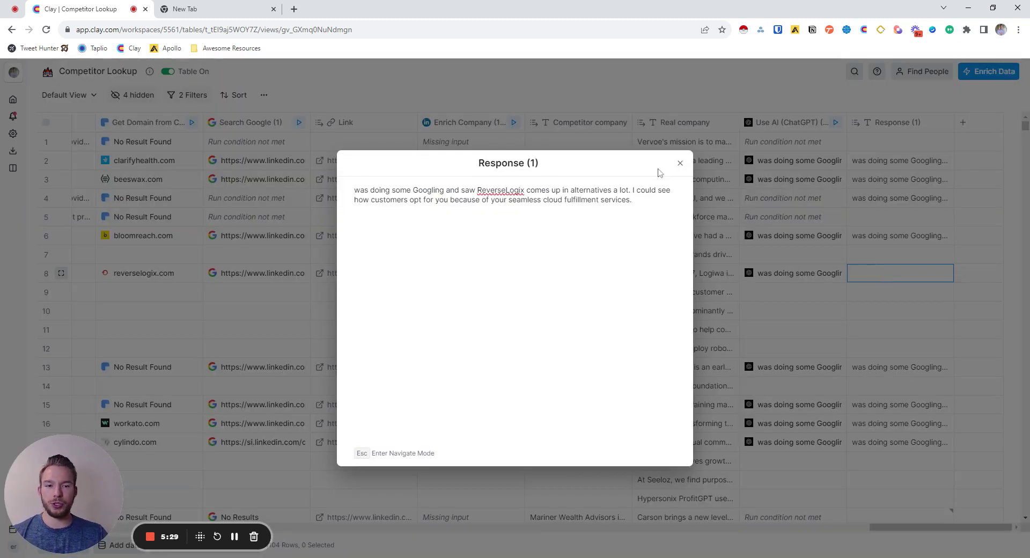
click(680, 163)
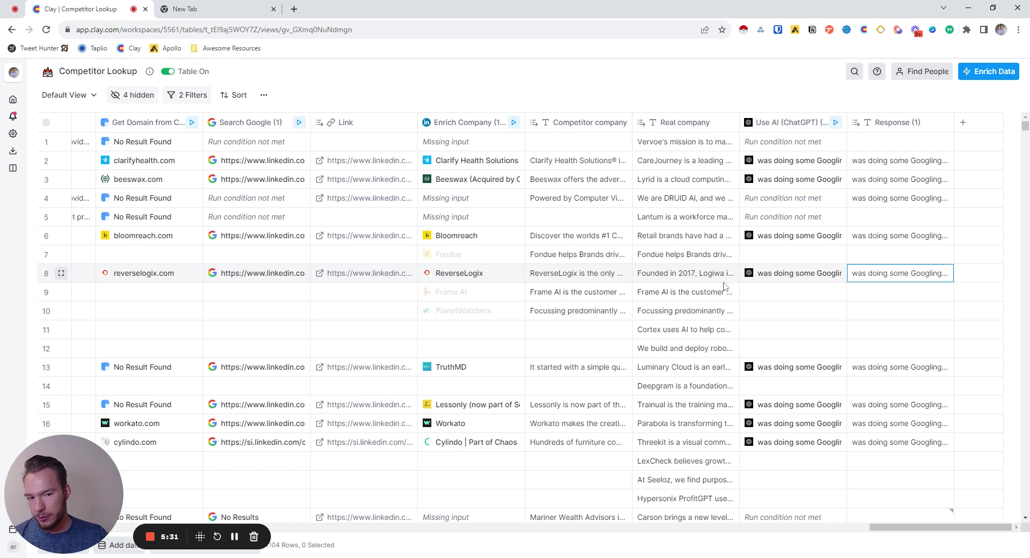
double_click(916, 275)
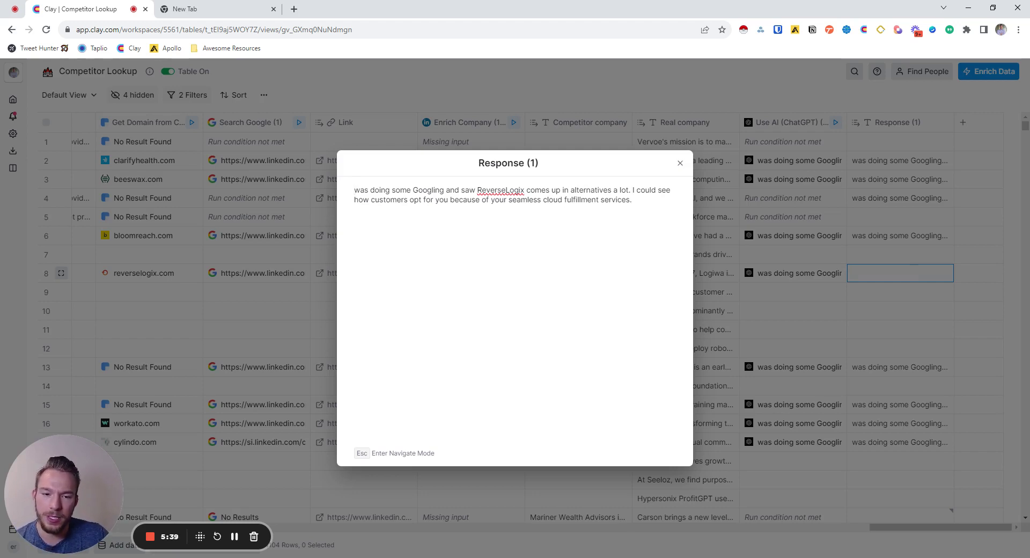
click(680, 163)
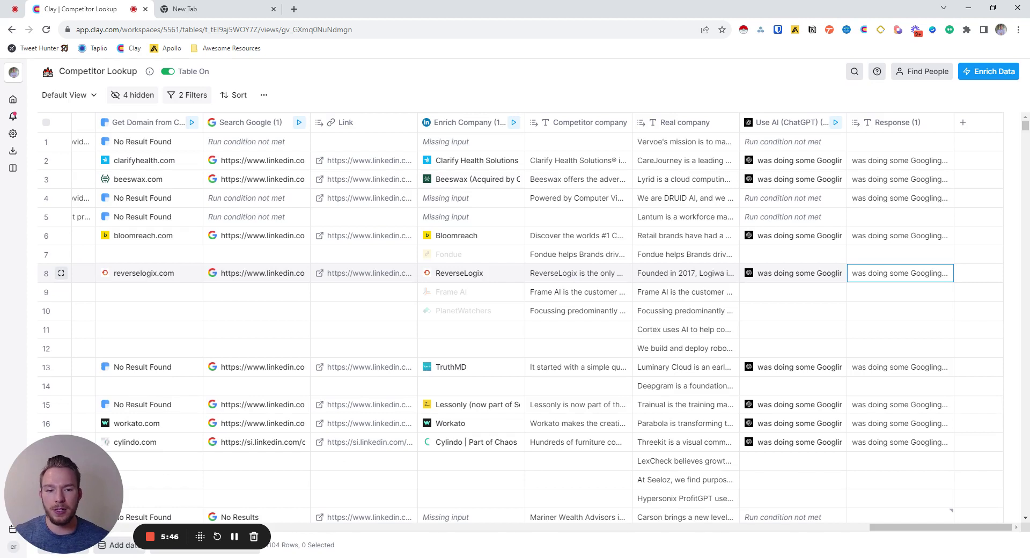
double_click(901, 273)
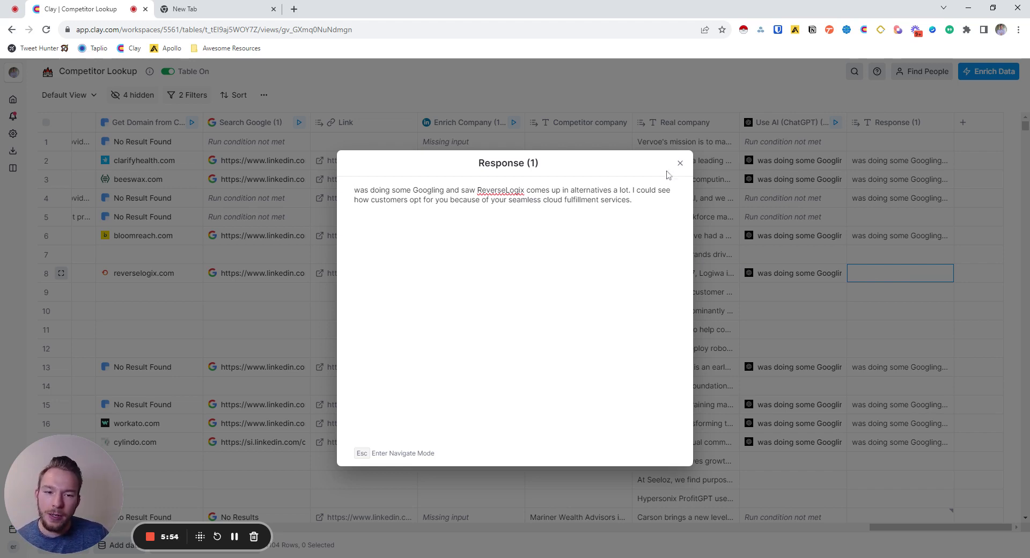
click(680, 163)
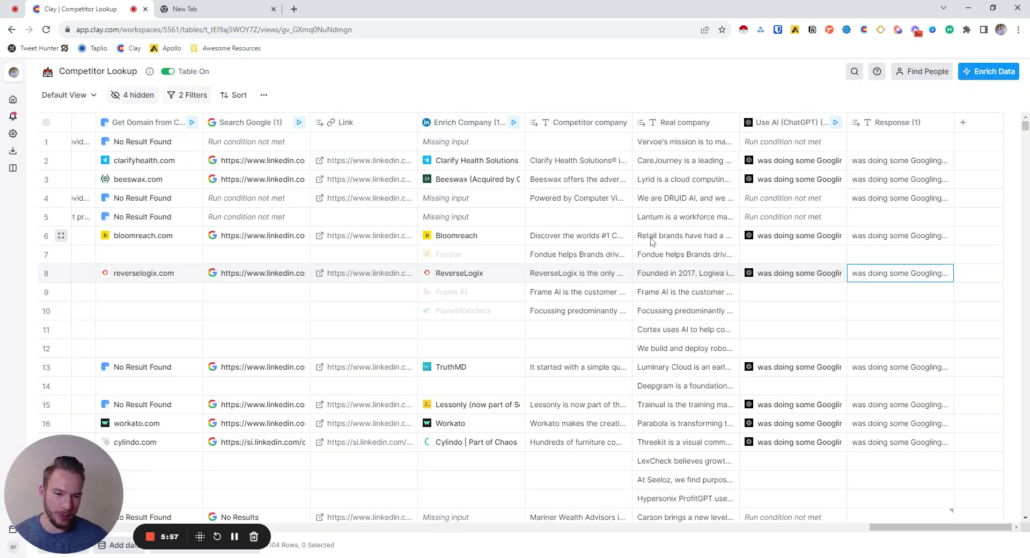